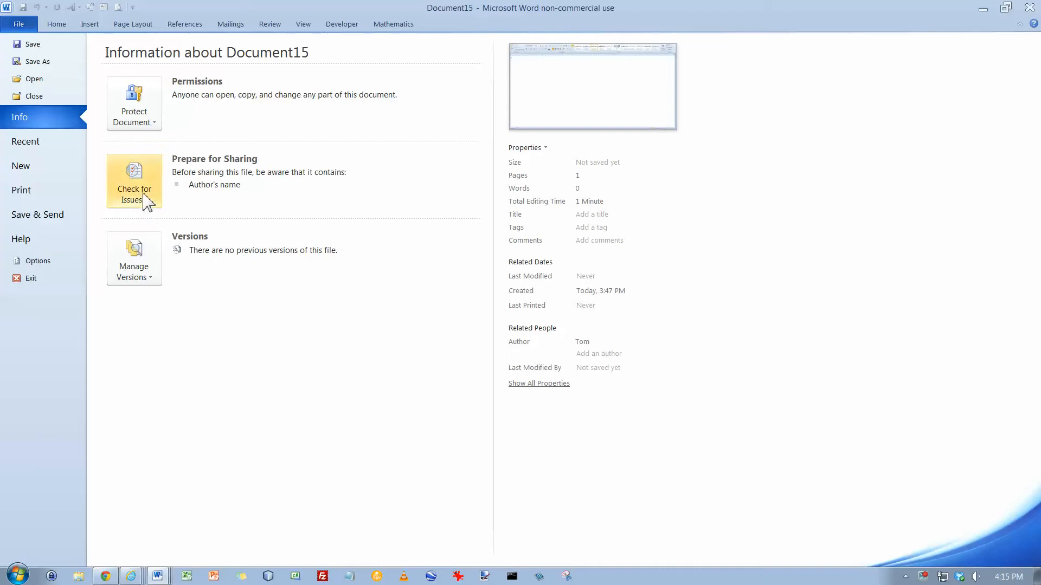
- Open the document w03B_Memphis_Newsletter.docx from the chapter_03 folder
{"action": "left_click", "coordinate": [20, 25]}
{"action": "left_click", "coordinate": [20, 25]}
{"action": "left_click", "coordinate": [34, 79]}
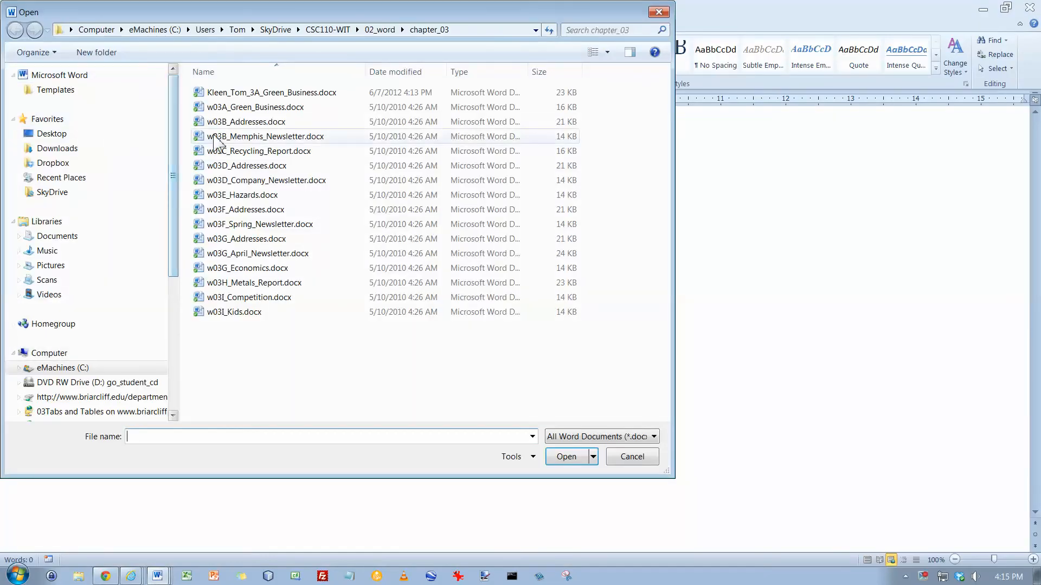
{"action": "left_click", "coordinate": [284, 139]}
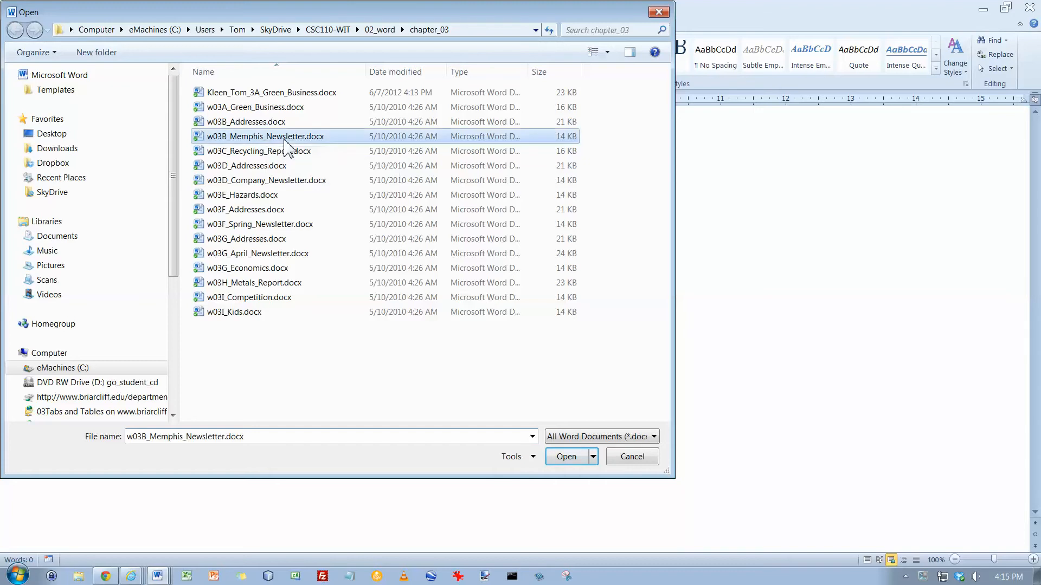
{"action": "left_click", "coordinate": [567, 457]}
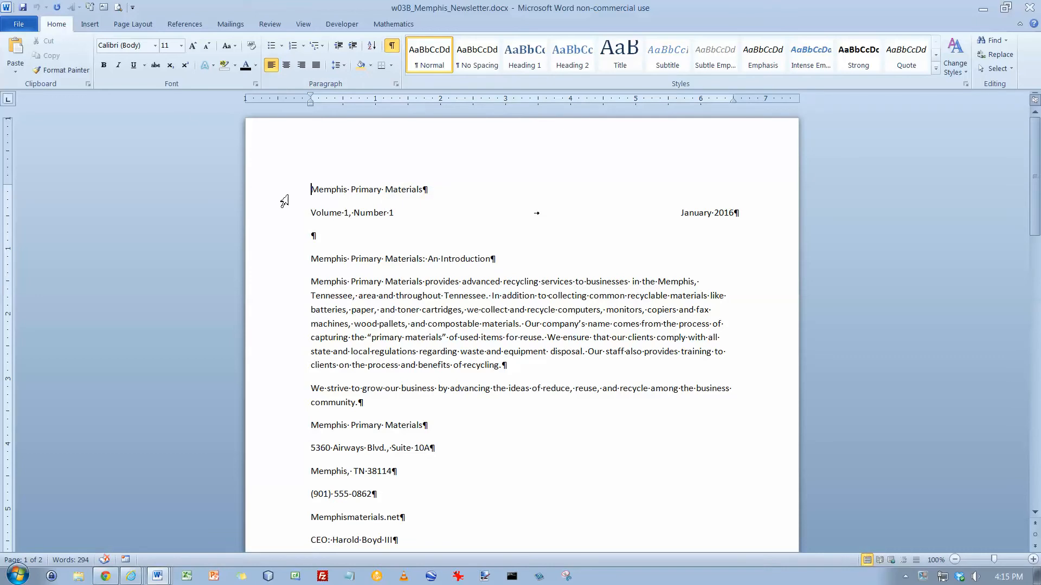
- Save a copy in the same folder, named with the student's last and first name followed by _3B_Memphis_Newsletter
{"action": "left_click", "coordinate": [27, 25]}
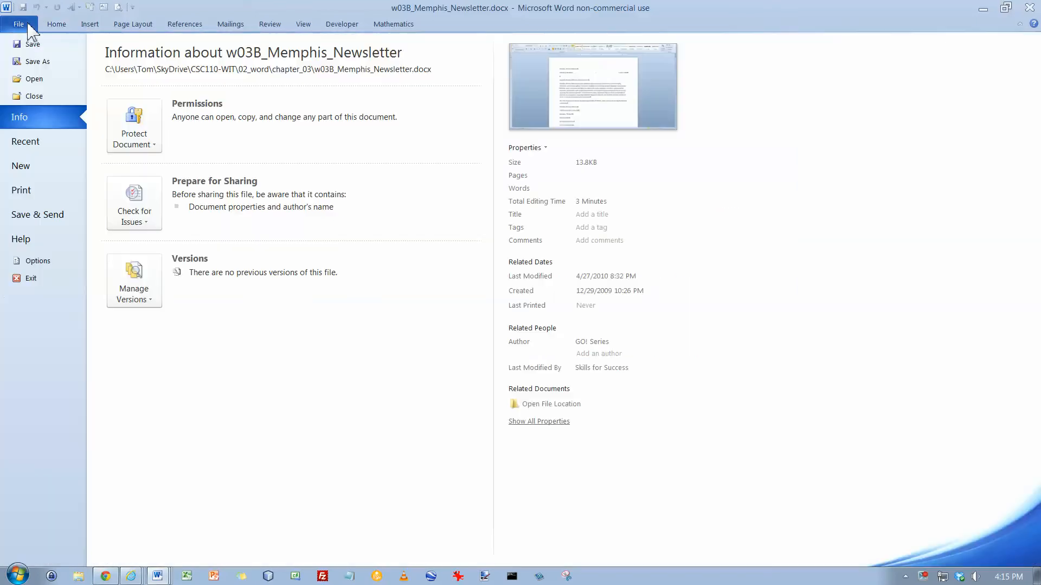
{"action": "left_click", "coordinate": [35, 62]}
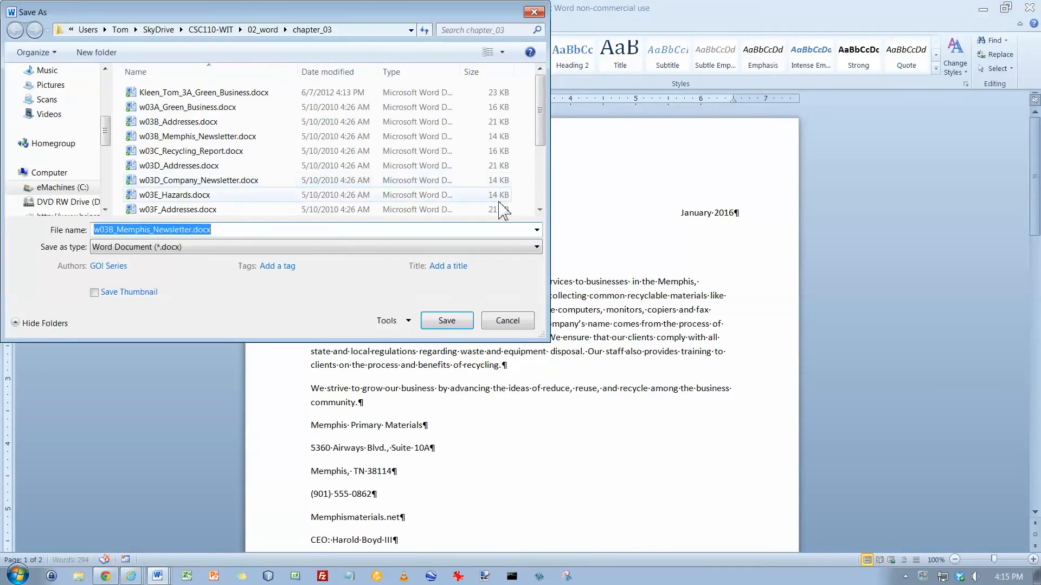
{"action": "left_click", "coordinate": [524, 230]}
{"action": "key", "text": "Delete"}
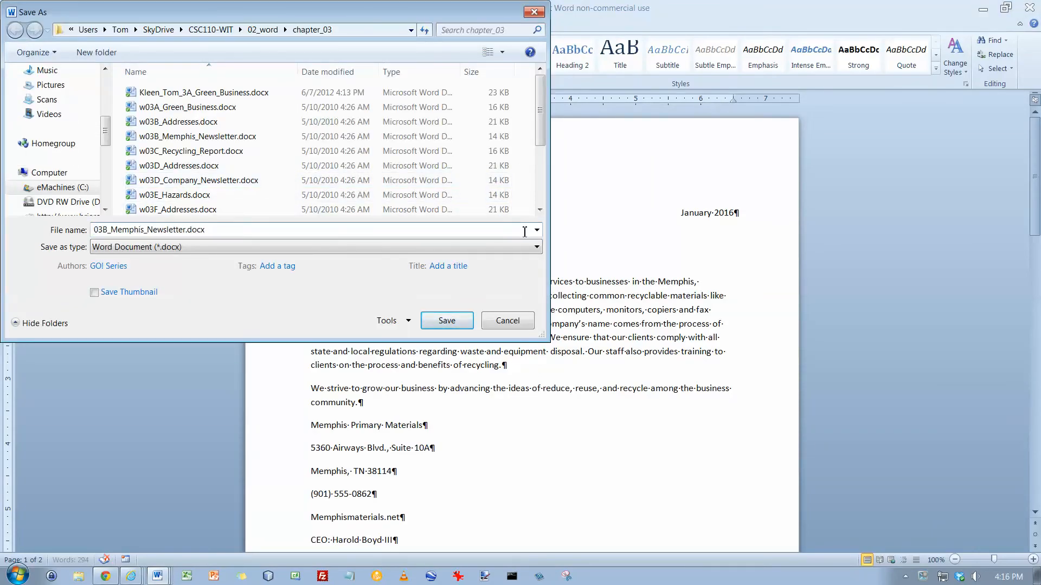
{"action": "key", "text": "Delete"}
{"action": "type", "text": "Kleen_Tom"}
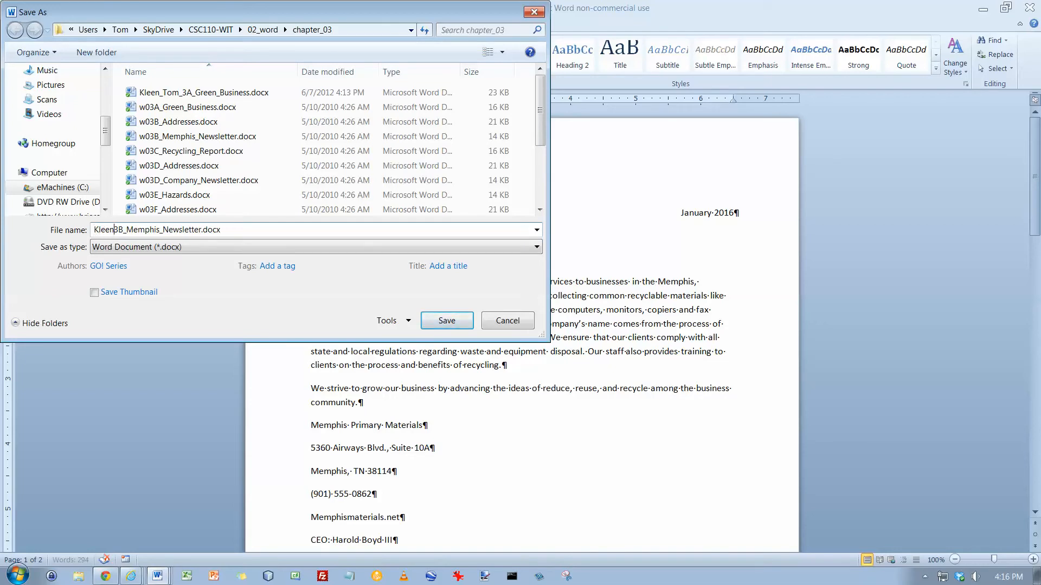
{"action": "type", "text": "_"}
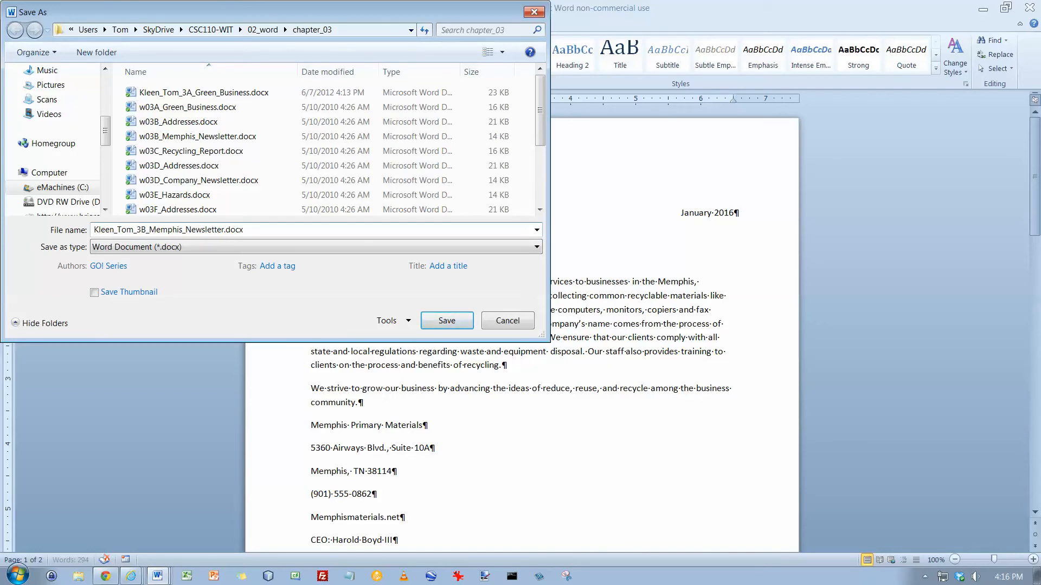
{"action": "left_click", "coordinate": [446, 321]}
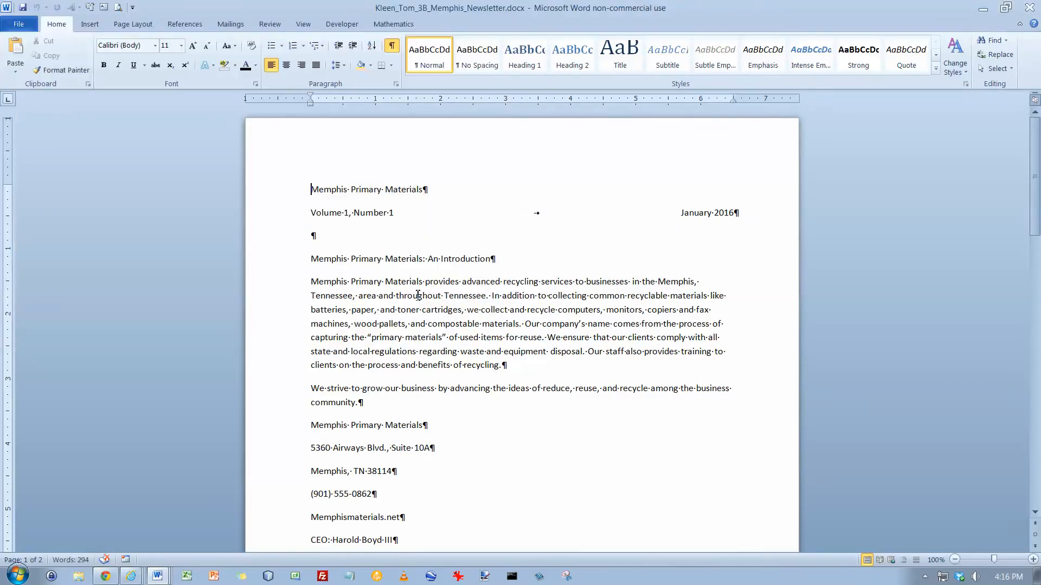
- Format the title paragraph "Memphis Primary Materials" at the top of the page in 24 pt Arial Black
{"action": "left_click", "coordinate": [298, 201]}
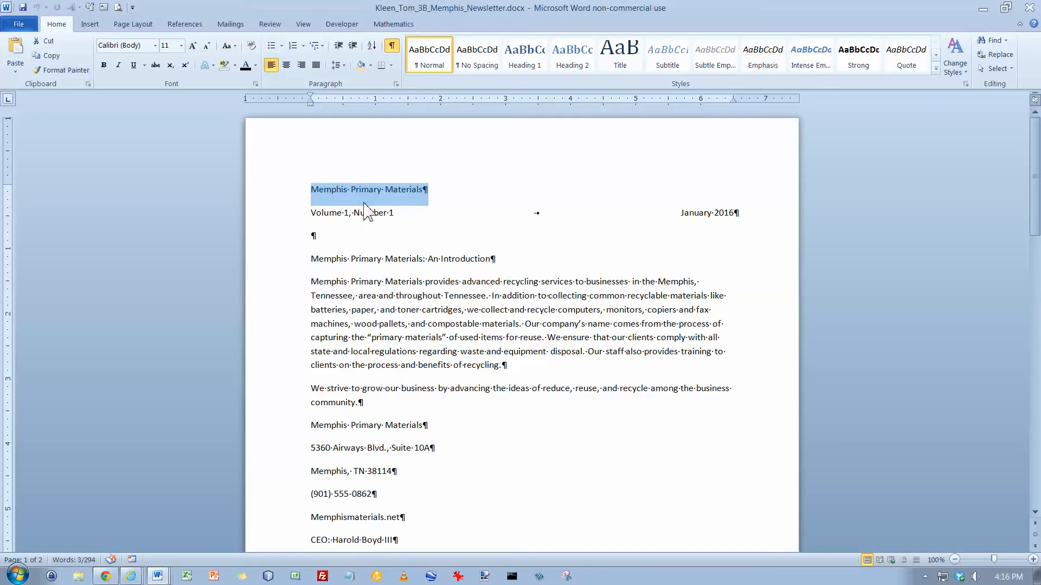
{"action": "left_click", "coordinate": [181, 46]}
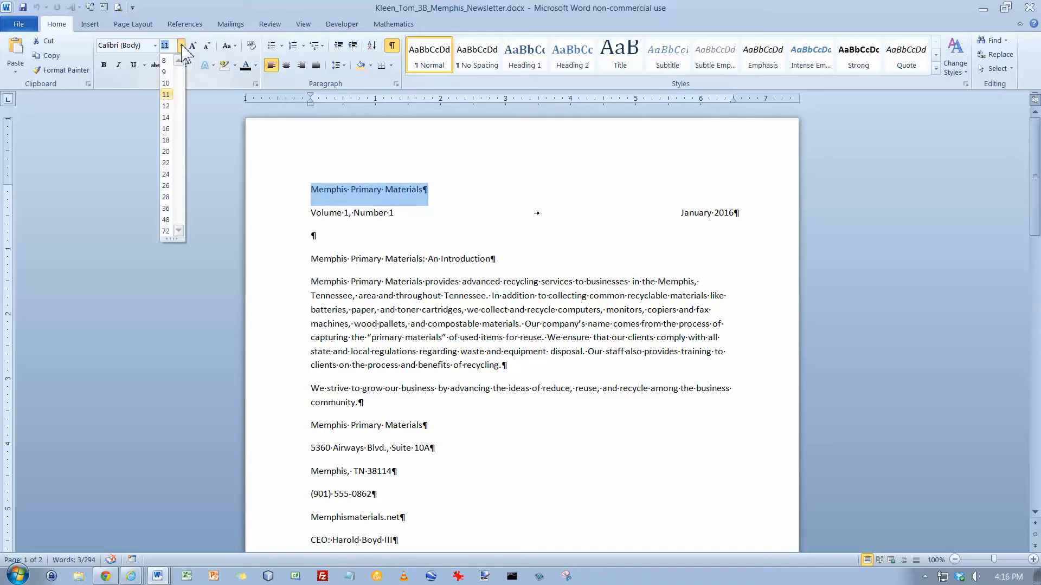
{"action": "left_click", "coordinate": [167, 174]}
{"action": "left_click", "coordinate": [155, 46]}
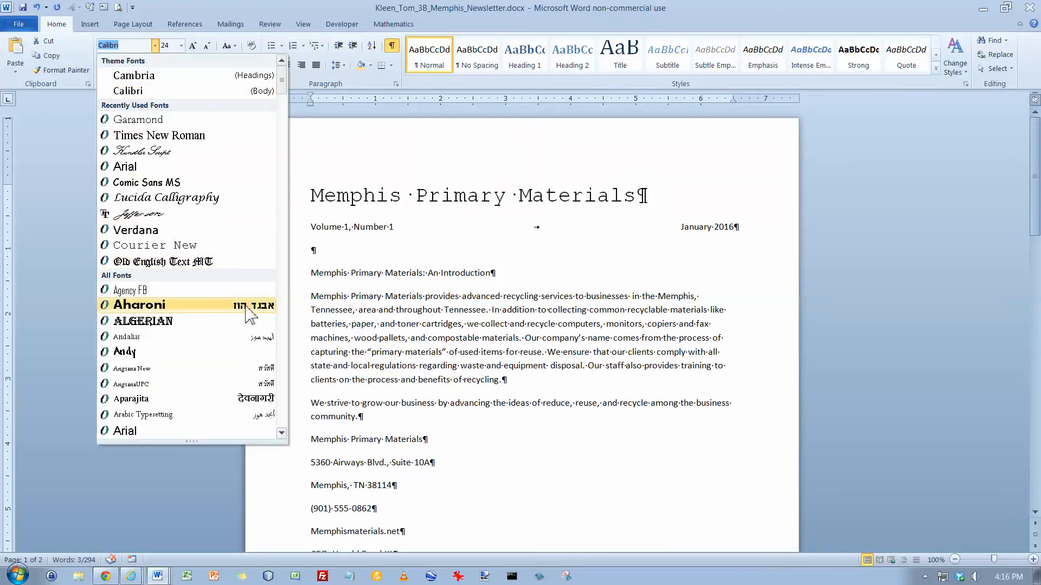
{"action": "scroll", "coordinate": [249, 304], "scroll_direction": "down", "scroll_amount": 7}
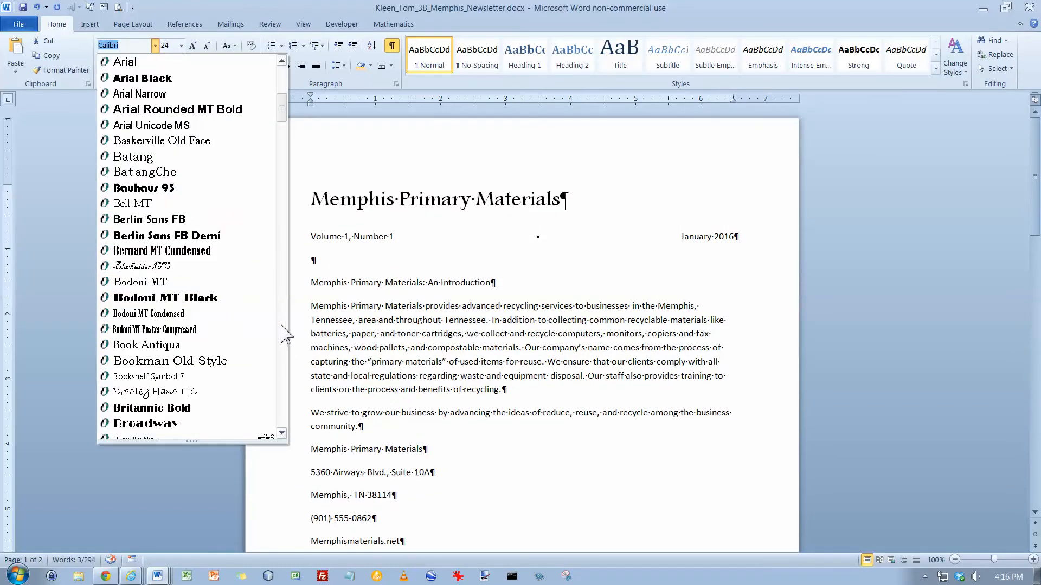
{"action": "left_click", "coordinate": [144, 83]}
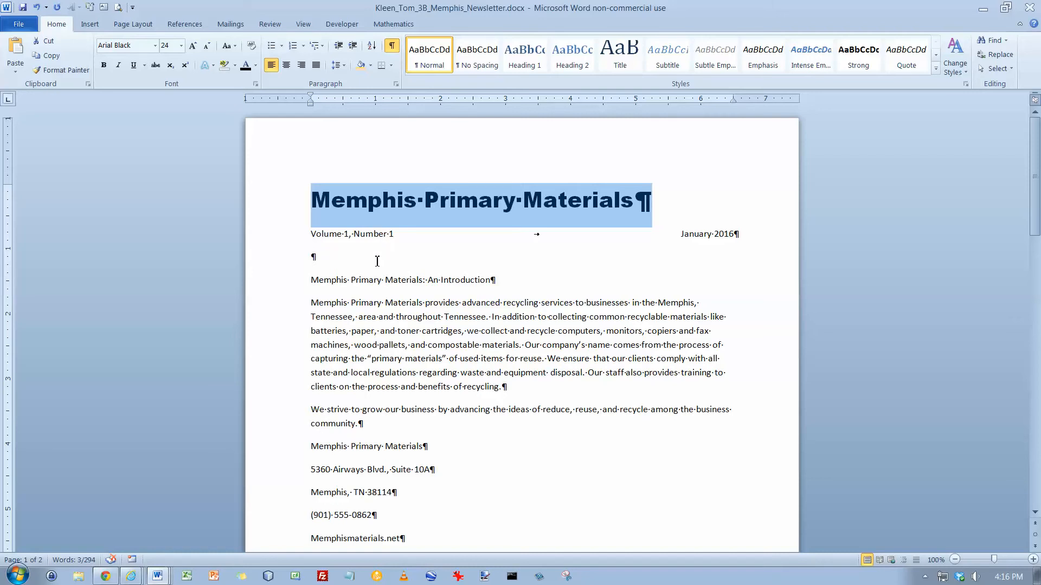
- Set the font color of the title and the volume/date line to Blue, Accent 1, Darker 50%
{"action": "left_click_drag", "start_coordinate": [272, 223], "coordinate": [272, 240]}
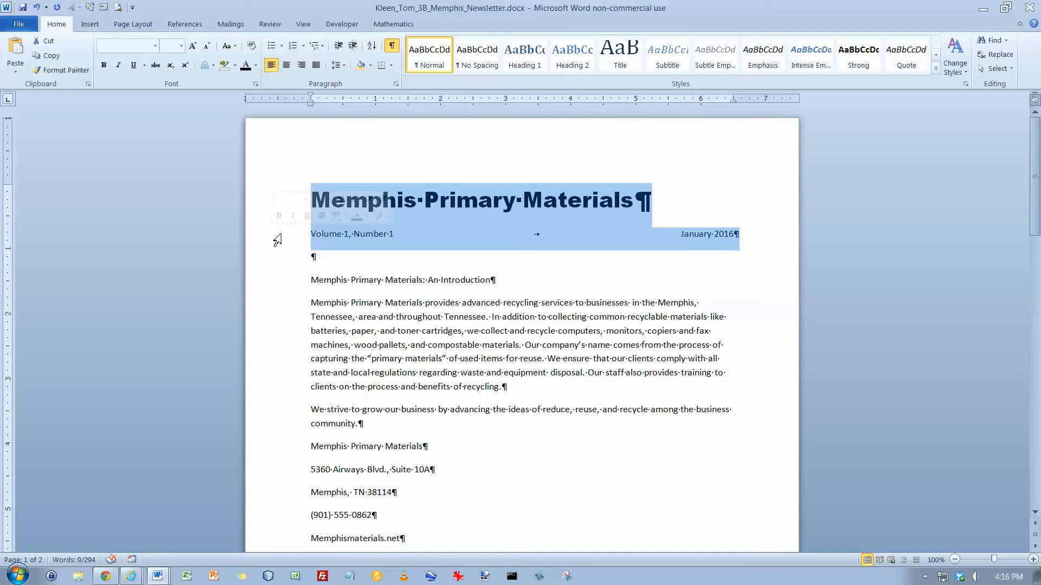
{"action": "left_click", "coordinate": [256, 65]}
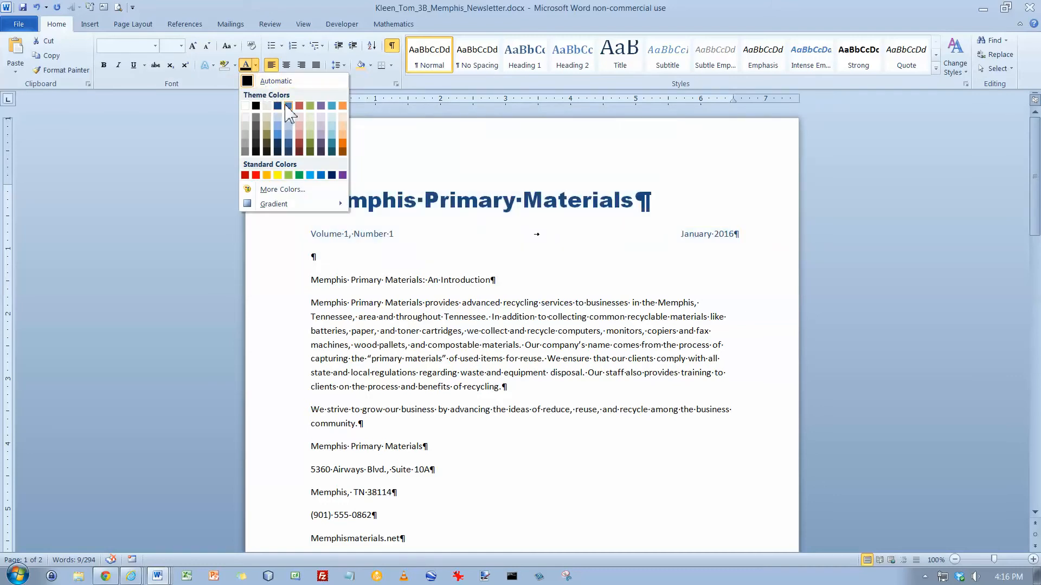
{"action": "left_click", "coordinate": [288, 151]}
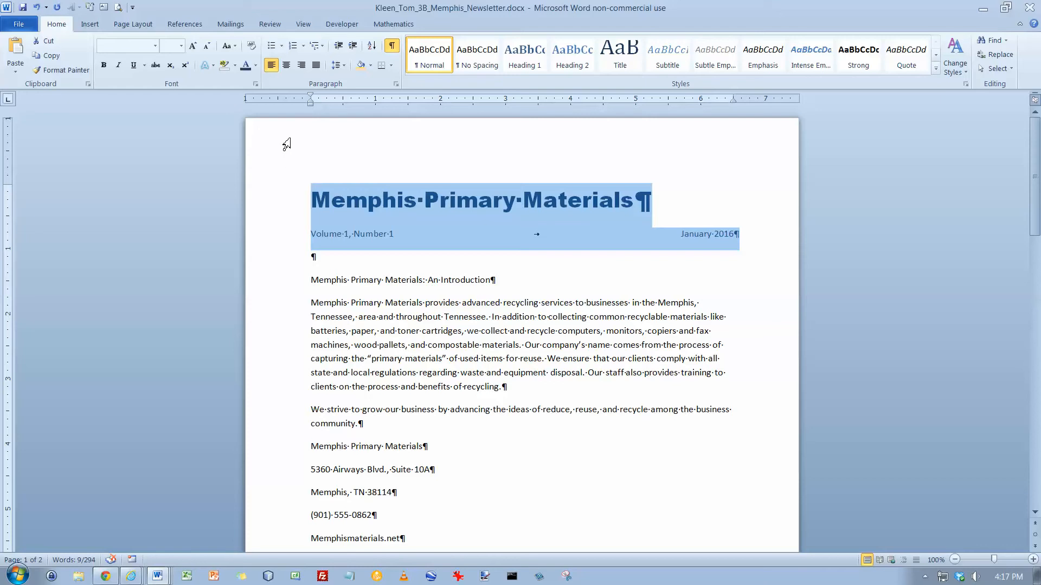
- Add a 3 pt solid bottom border in Blue, Accent 1, Darker 50% beneath the selected title and volume/date paragraphs
{"action": "left_click", "coordinate": [392, 66]}
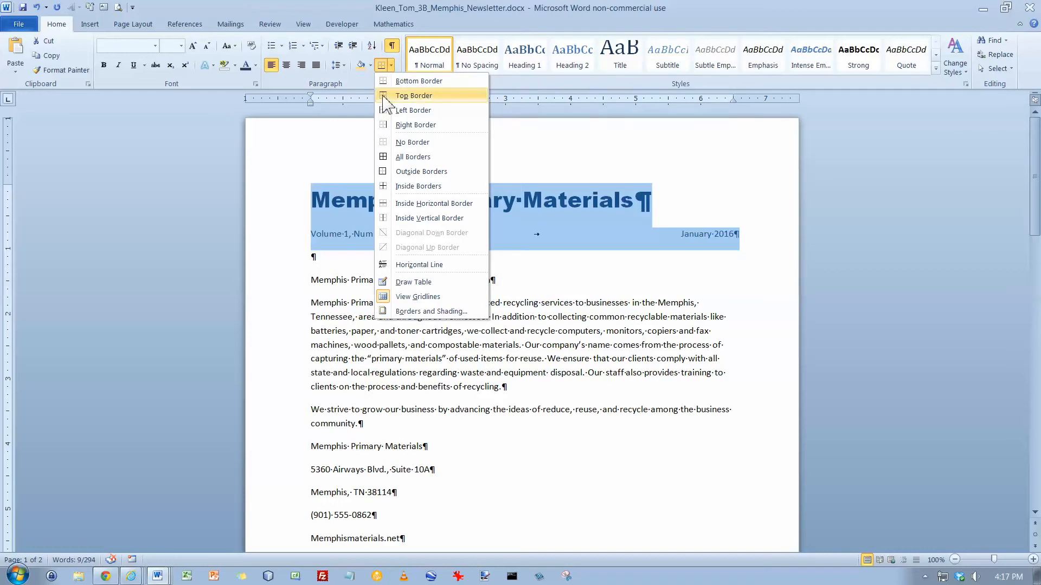
{"action": "left_click", "coordinate": [432, 312]}
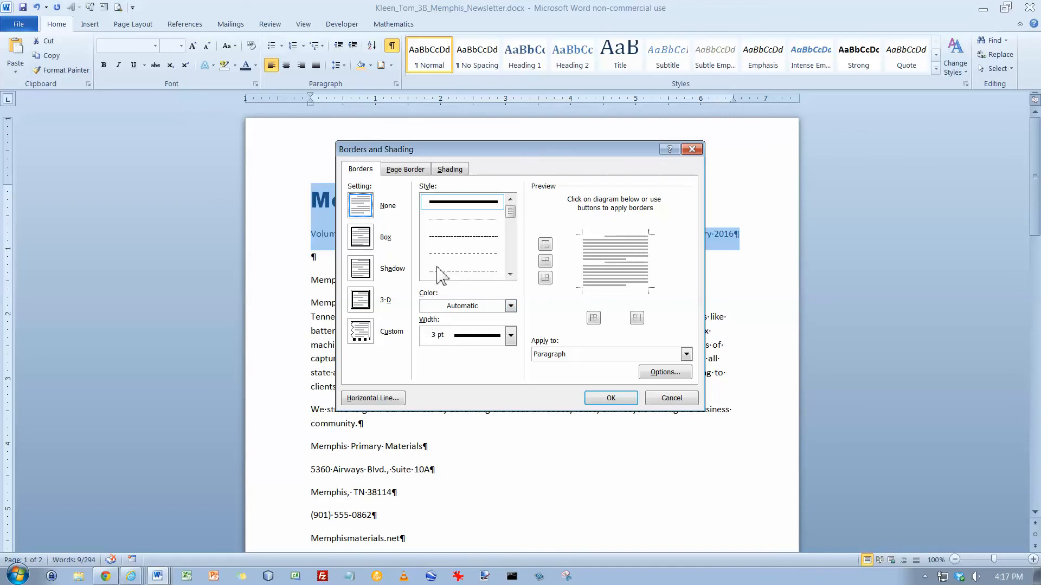
{"action": "left_click", "coordinate": [510, 306]}
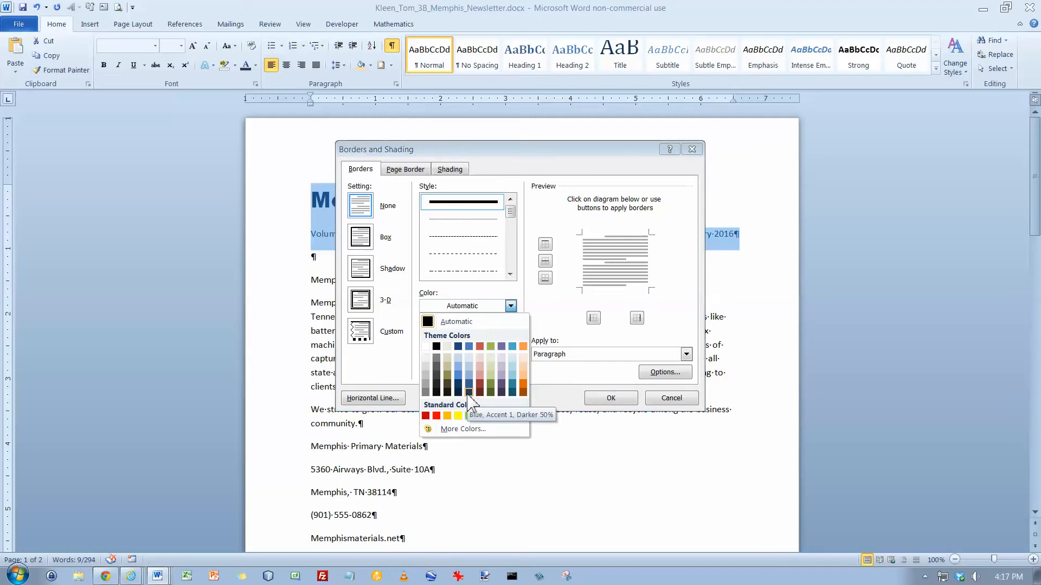
{"action": "left_click", "coordinate": [469, 393]}
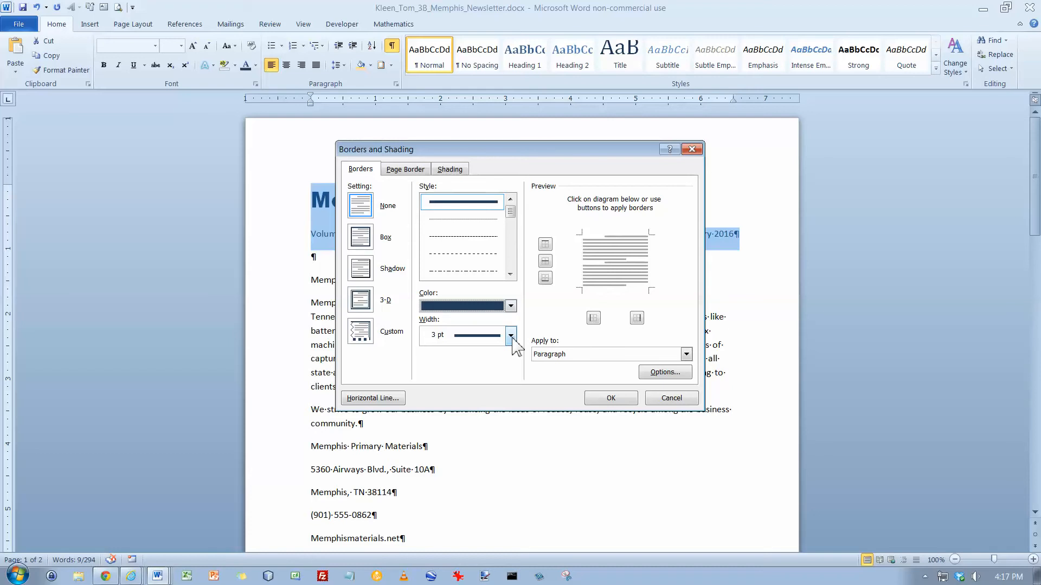
{"action": "left_click", "coordinate": [606, 287]}
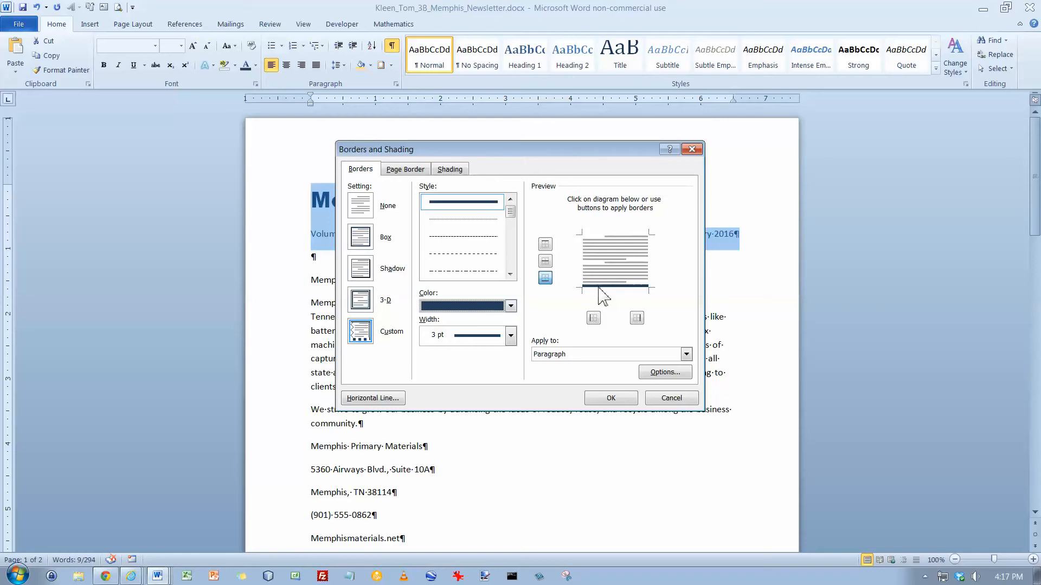
{"action": "left_click", "coordinate": [611, 399]}
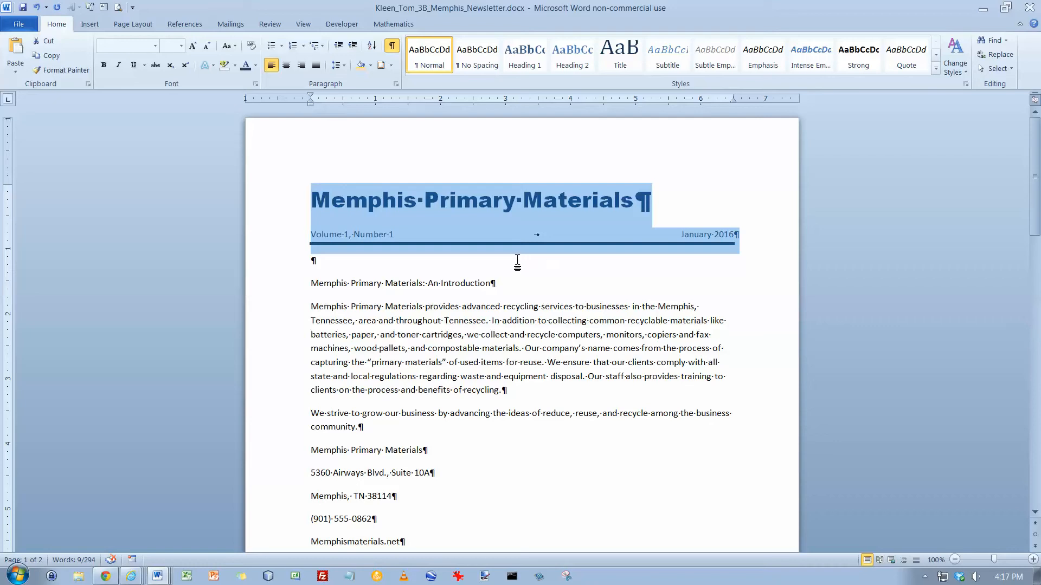
- Lay out all text from "Memphis Primary Materials: An Introduction" to the document's end in two columns and save the document
{"action": "left_click", "coordinate": [309, 284]}
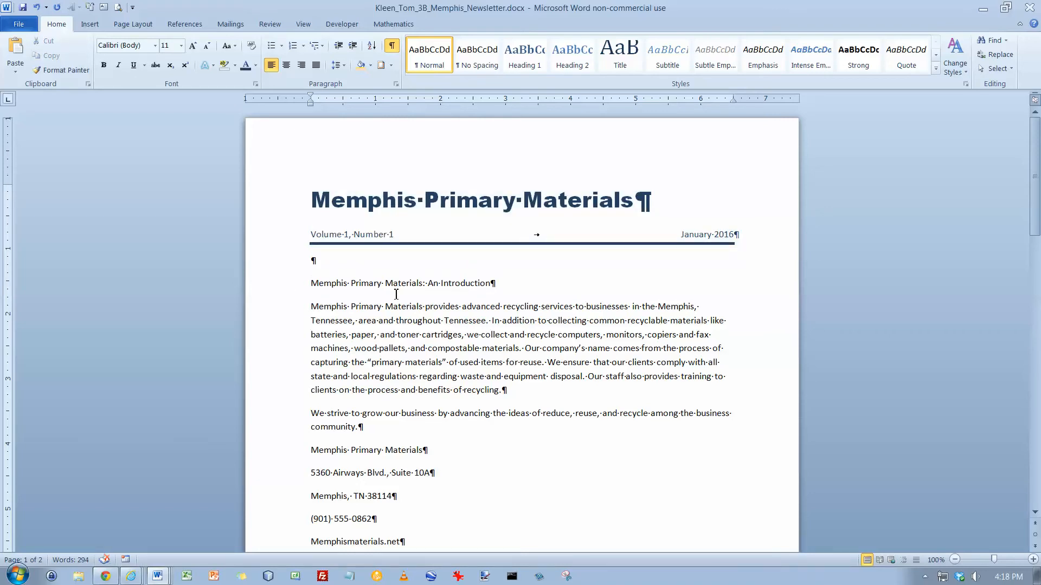
{"action": "key", "text": "ctrl+shift+End"}
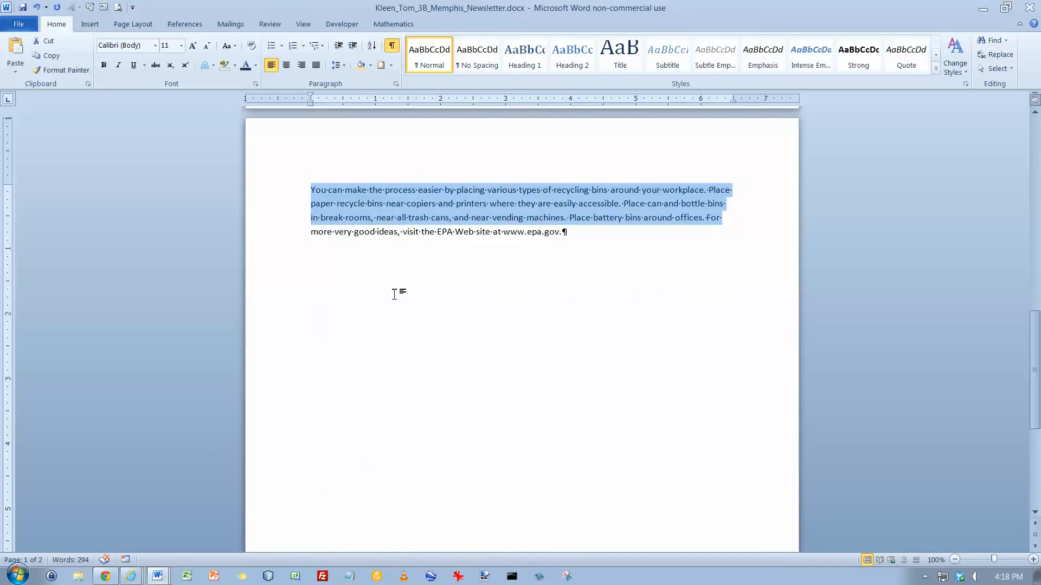
{"action": "scroll", "coordinate": [412, 279], "scroll_direction": "up", "scroll_amount": 15}
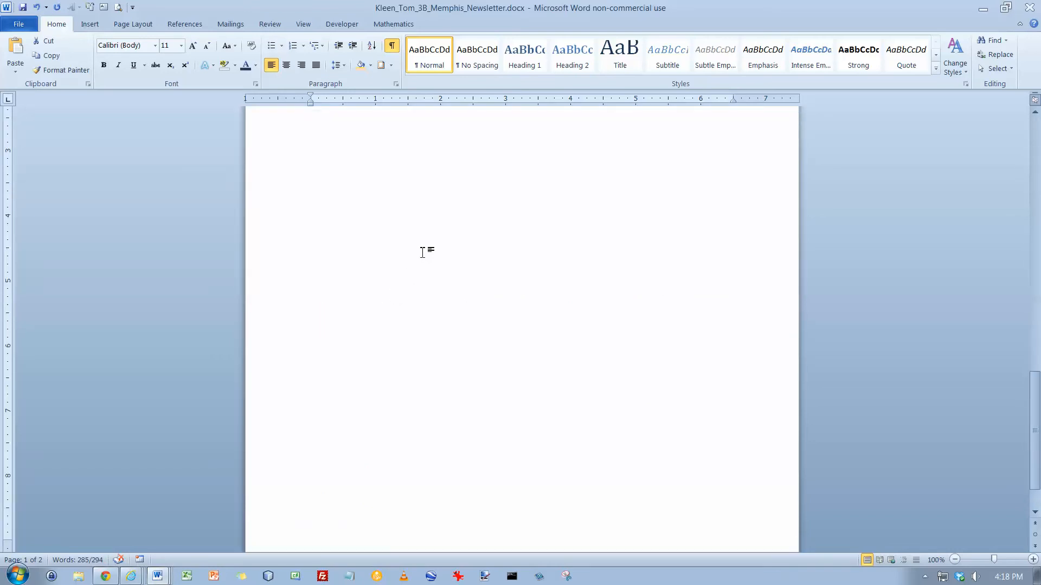
{"action": "scroll", "coordinate": [431, 270], "scroll_direction": "up", "scroll_amount": 5}
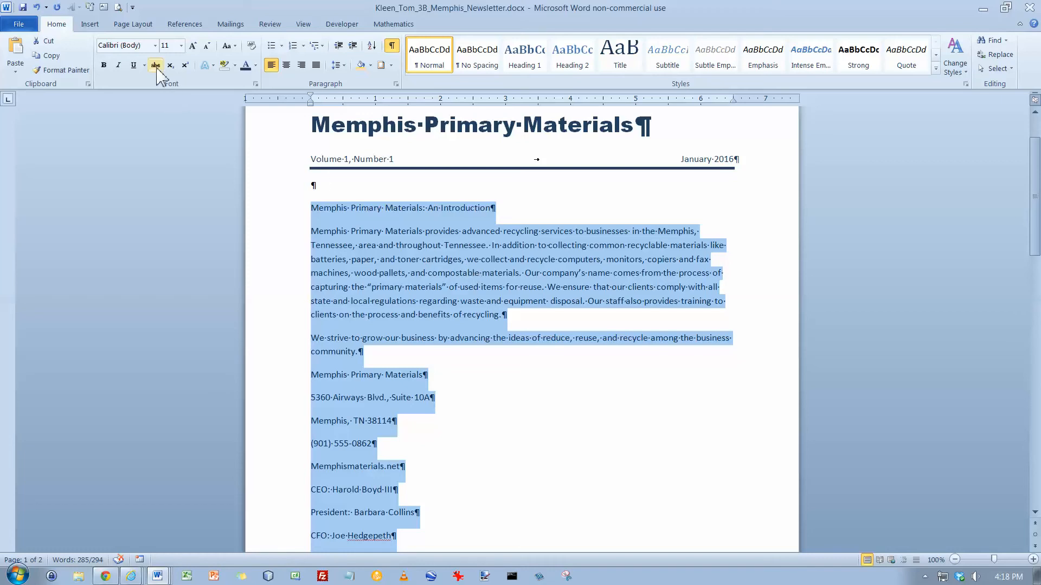
{"action": "left_click", "coordinate": [133, 26]}
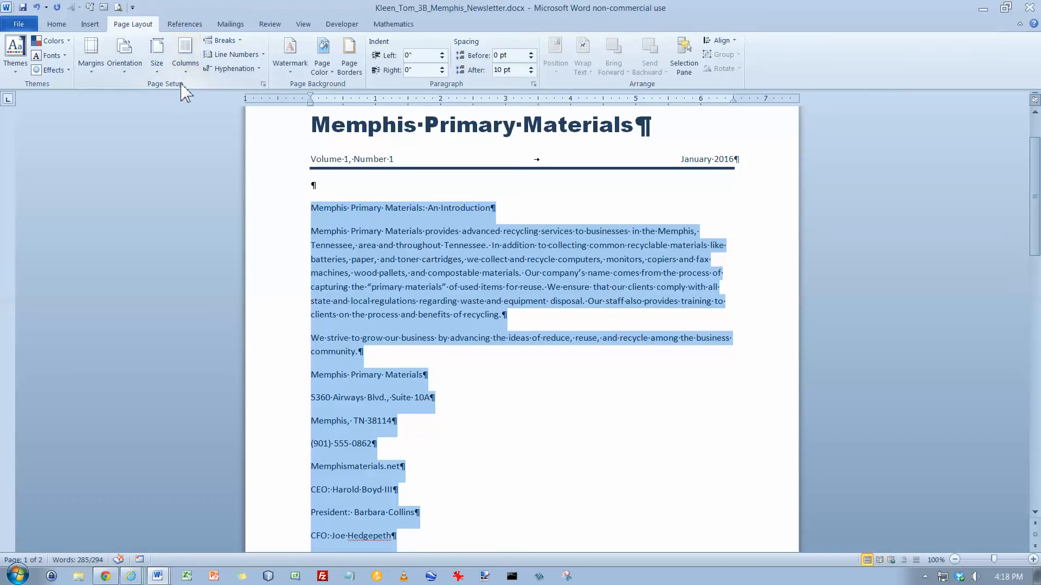
{"action": "left_click", "coordinate": [187, 67]}
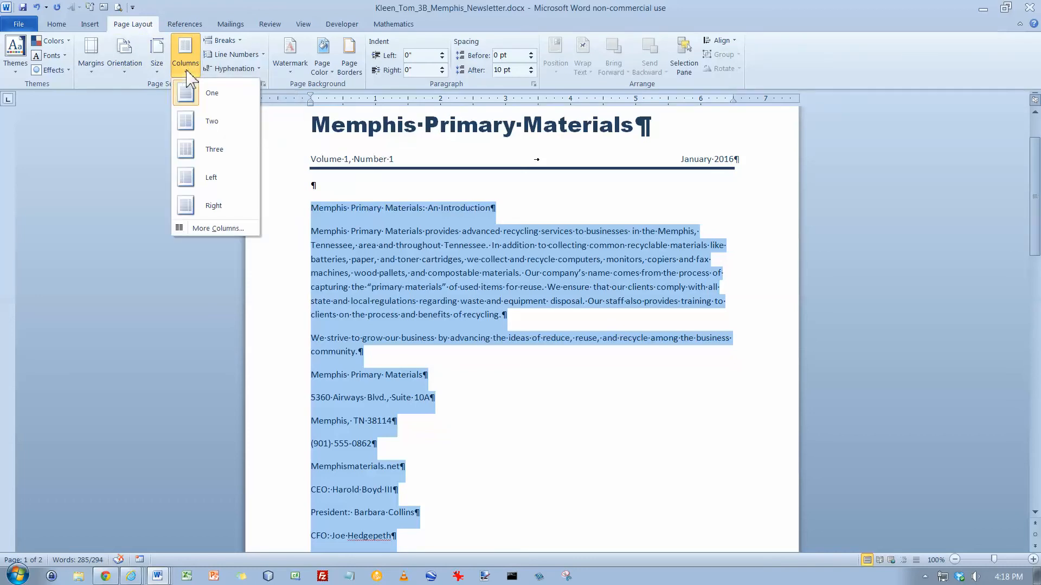
{"action": "left_click", "coordinate": [191, 126]}
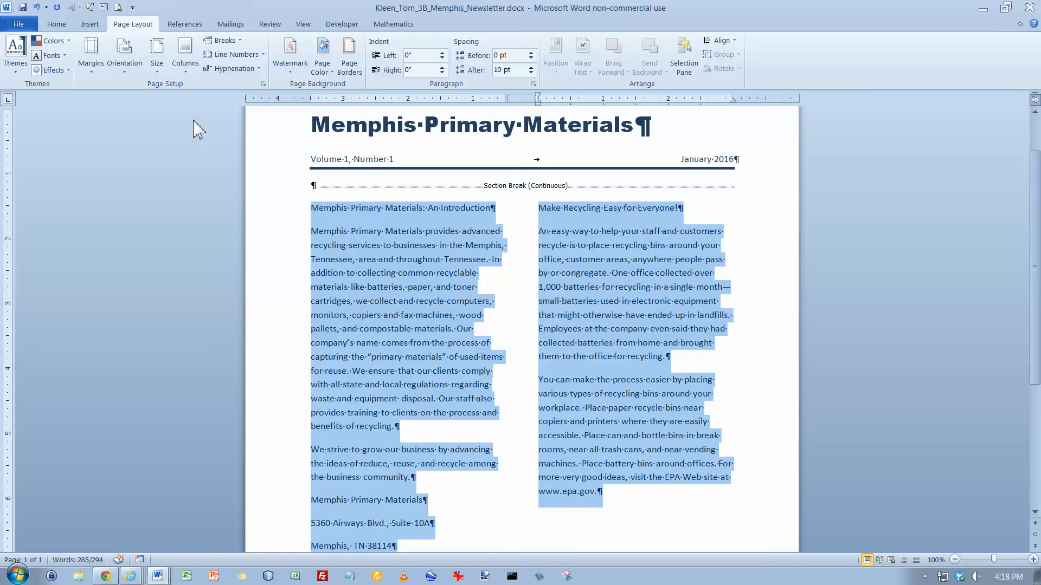
{"action": "scroll", "coordinate": [239, 144], "scroll_direction": "up", "scroll_amount": 3}
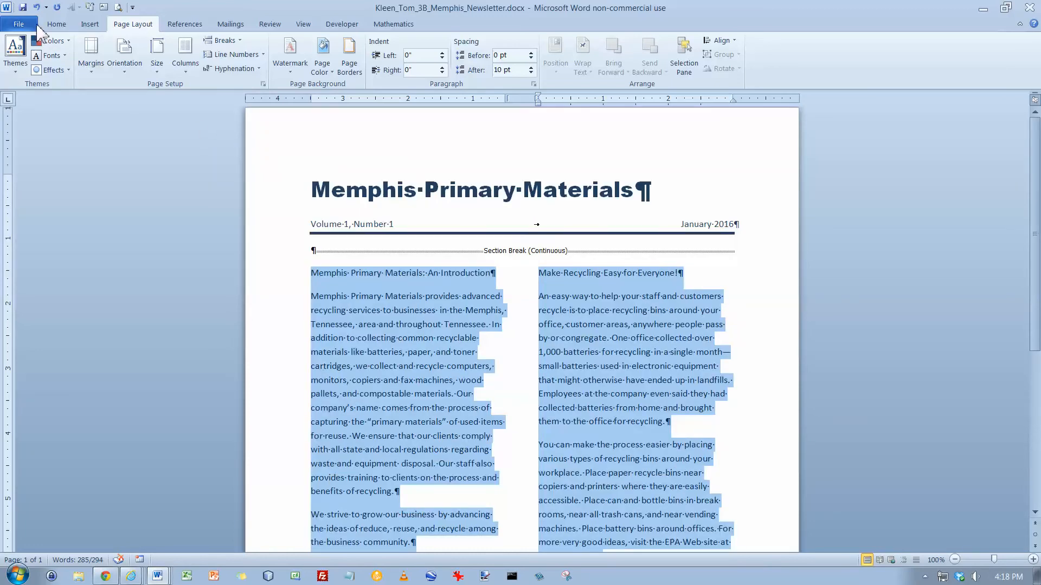
{"action": "left_click", "coordinate": [22, 7]}
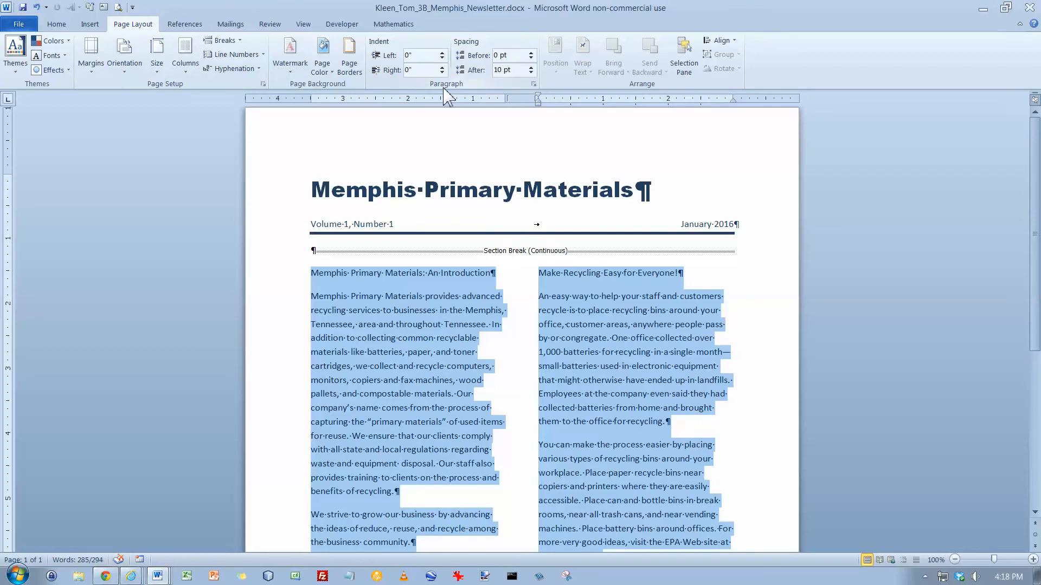
- Set the spacing after the selected two-column paragraphs to 6 pt and justify their text
{"action": "left_click", "coordinate": [530, 74]}
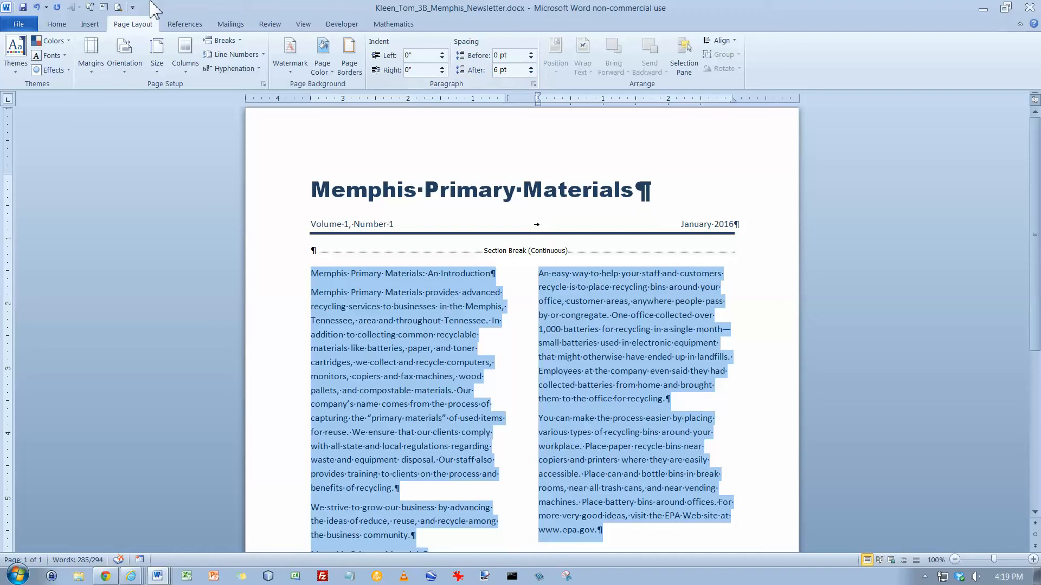
{"action": "left_click", "coordinate": [56, 25]}
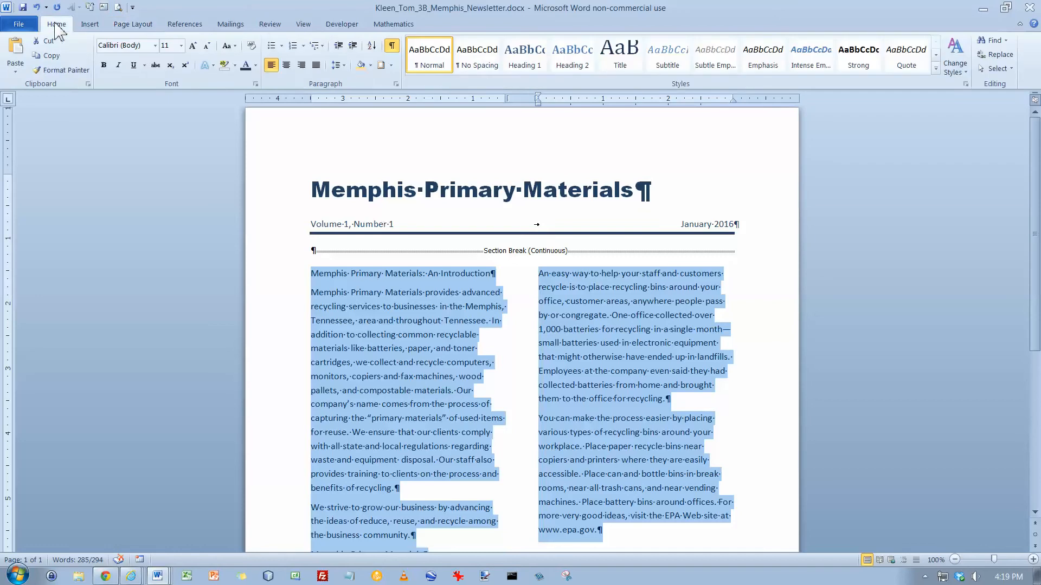
{"action": "left_click", "coordinate": [316, 65]}
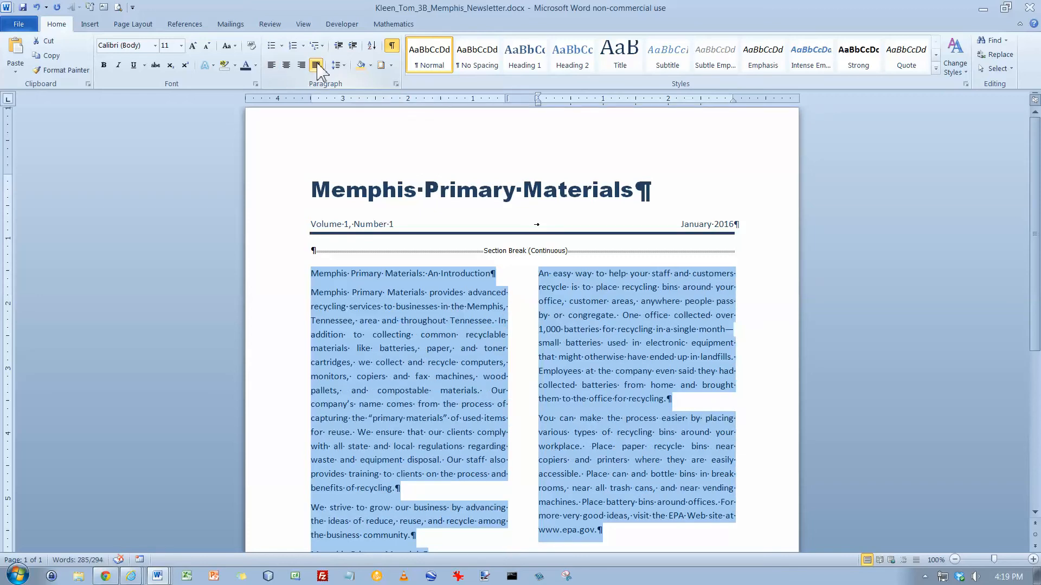
- Deselect the justified two-column text and save the document
{"action": "left_click", "coordinate": [320, 273]}
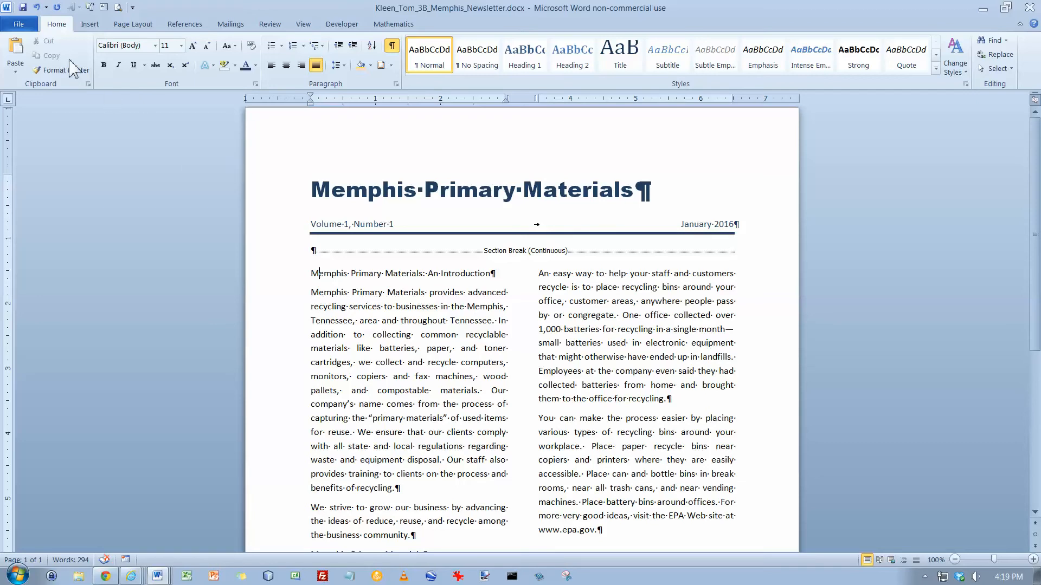
{"action": "left_click", "coordinate": [22, 7]}
- Set the spacing after to 0 pt for the company name, address and phone lines, and for the CEO, President and CFO lines
{"action": "scroll", "coordinate": [413, 401], "scroll_direction": "down", "scroll_amount": 5}
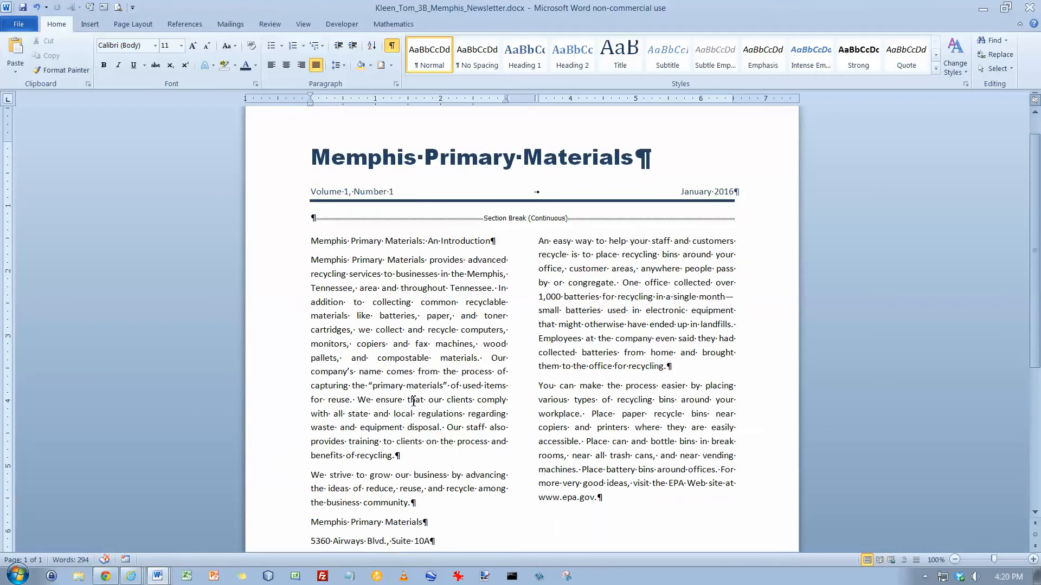
{"action": "scroll", "coordinate": [413, 401], "scroll_direction": "down", "scroll_amount": 1}
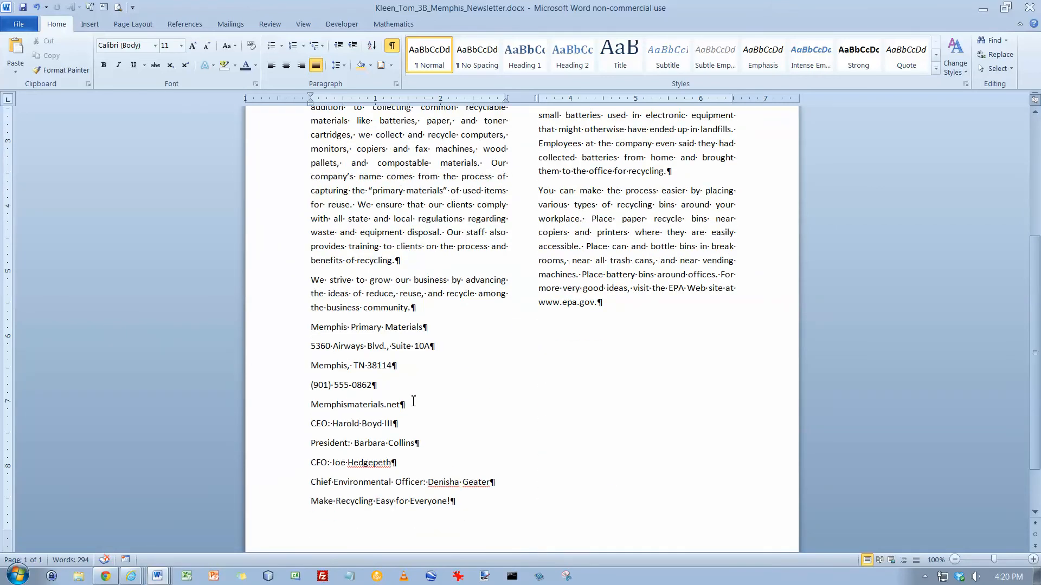
{"action": "left_click", "coordinate": [312, 327]}
{"action": "left_click_drag", "start_coordinate": [294, 330], "coordinate": [293, 394]}
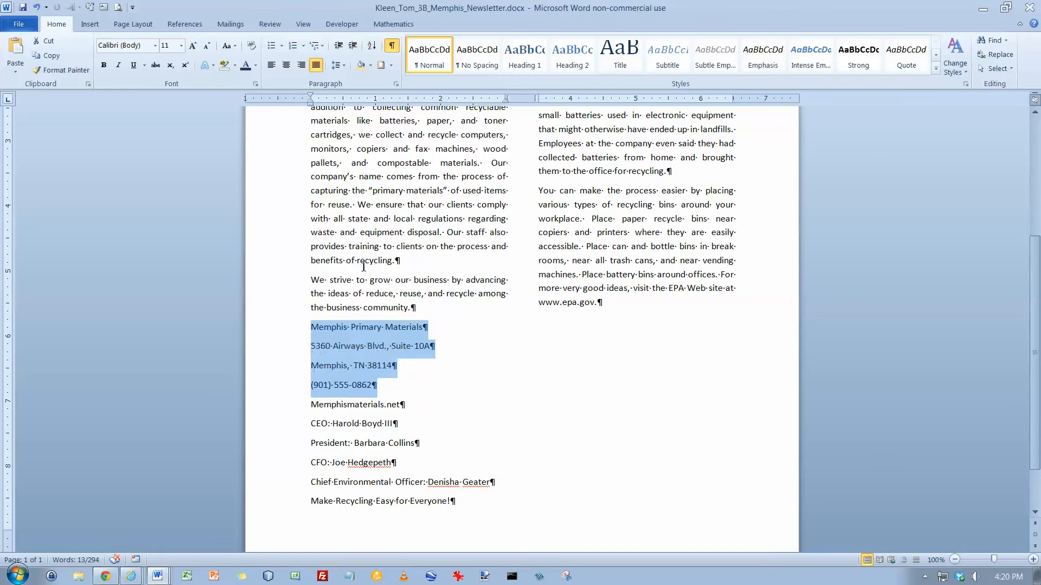
{"action": "left_click", "coordinate": [145, 25]}
{"action": "left_click", "coordinate": [530, 72]}
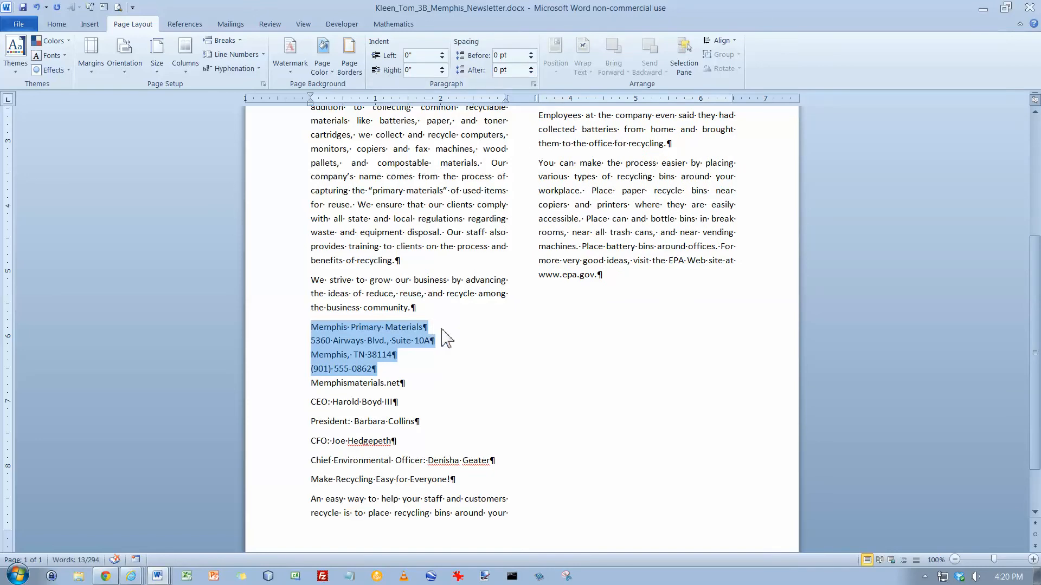
{"action": "left_click_drag", "start_coordinate": [290, 412], "coordinate": [290, 448]}
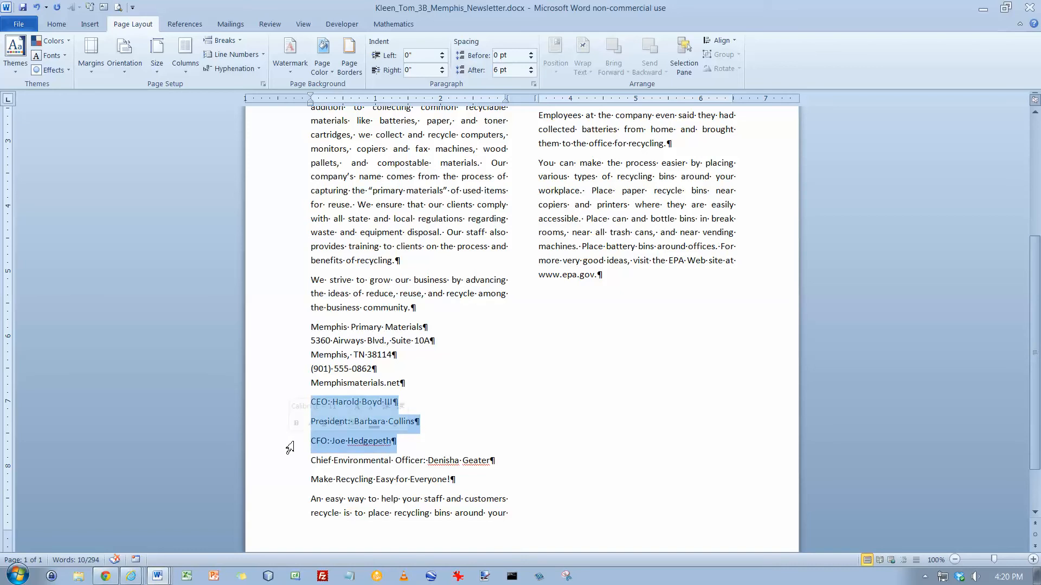
{"action": "left_click", "coordinate": [532, 73]}
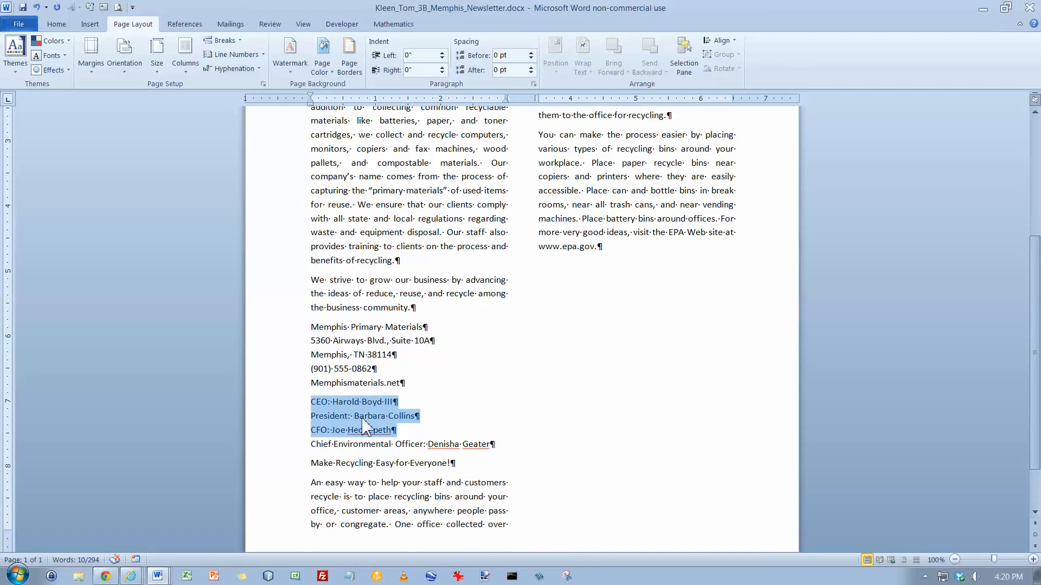
- Insert a column break before "Make Recycling Easy for Everyone!" and save the document
{"action": "left_click", "coordinate": [312, 463]}
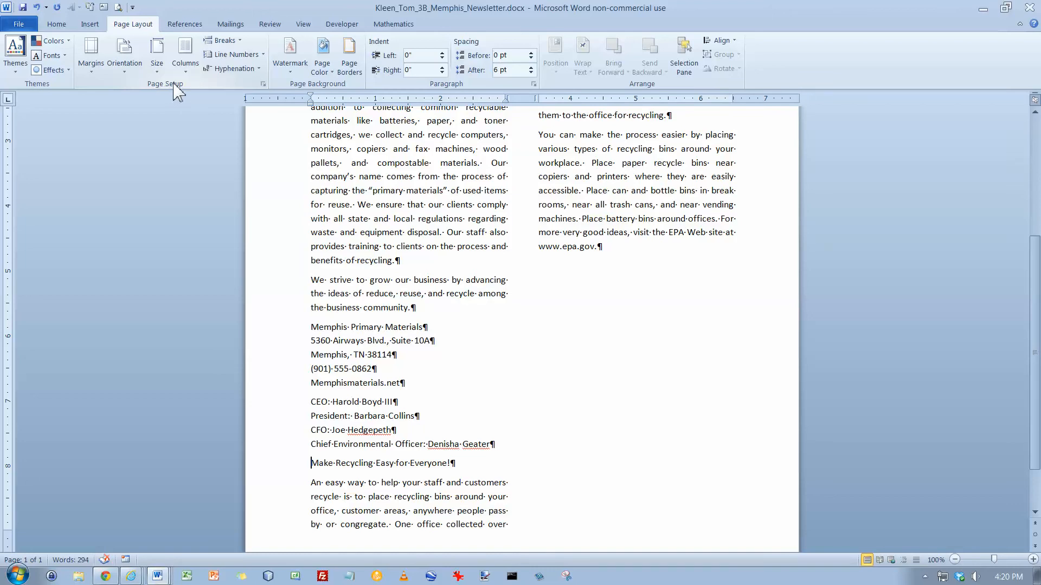
{"action": "left_click", "coordinate": [241, 43]}
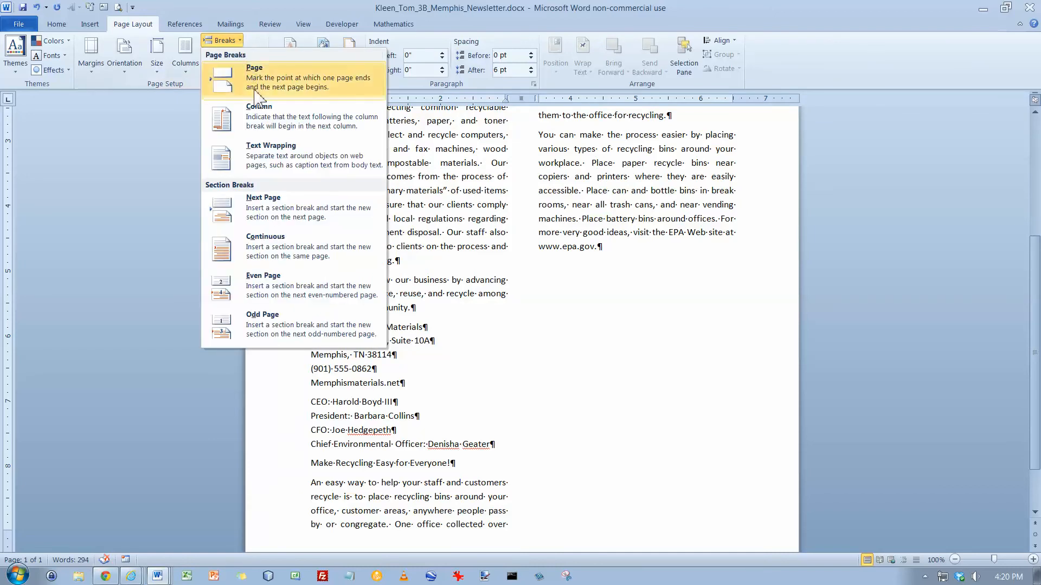
{"action": "left_click", "coordinate": [262, 122]}
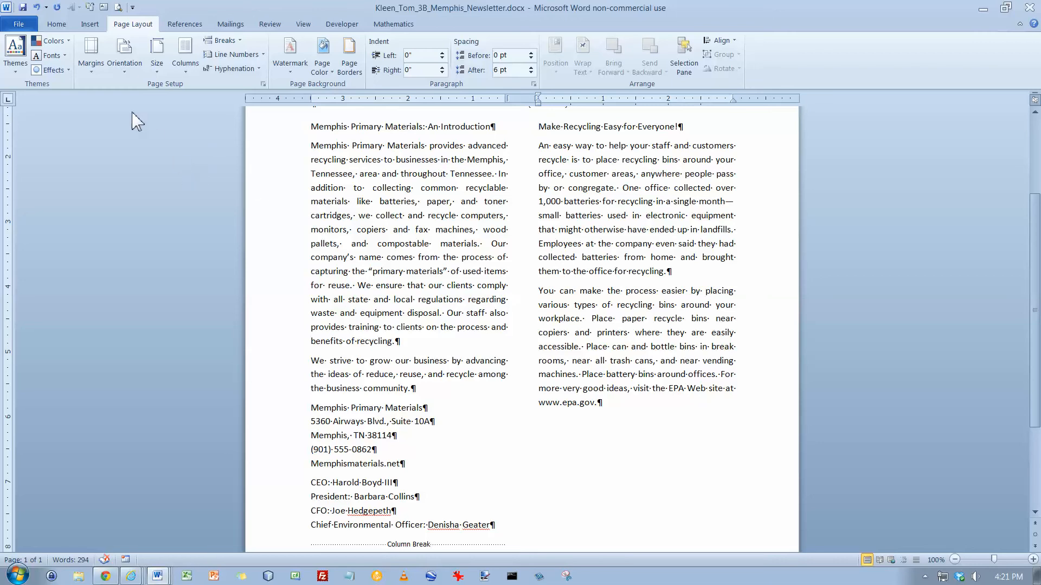
{"action": "left_click", "coordinate": [23, 8]}
- Search clip art for "environmental awareness" and insert the blue circular recycling symbol with black lines at the start of the title
{"action": "key", "text": "ctrl+Home"}
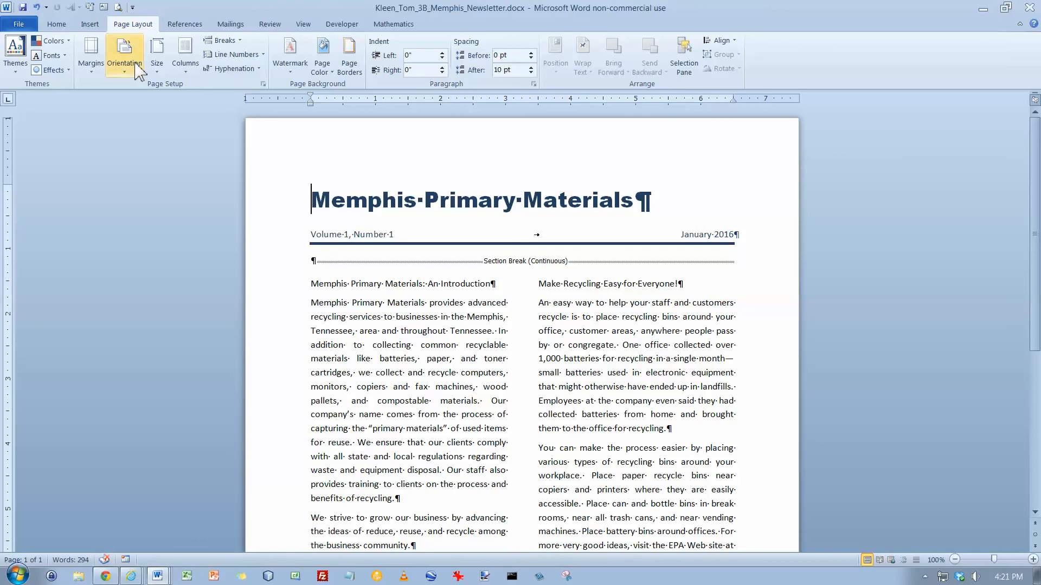
{"action": "left_click", "coordinate": [95, 26]}
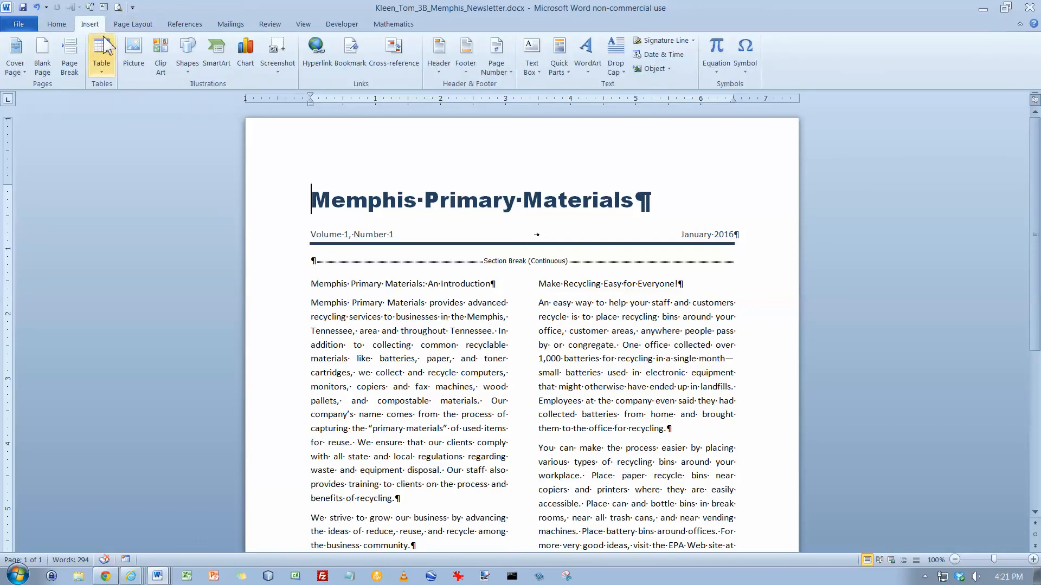
{"action": "left_click", "coordinate": [160, 68]}
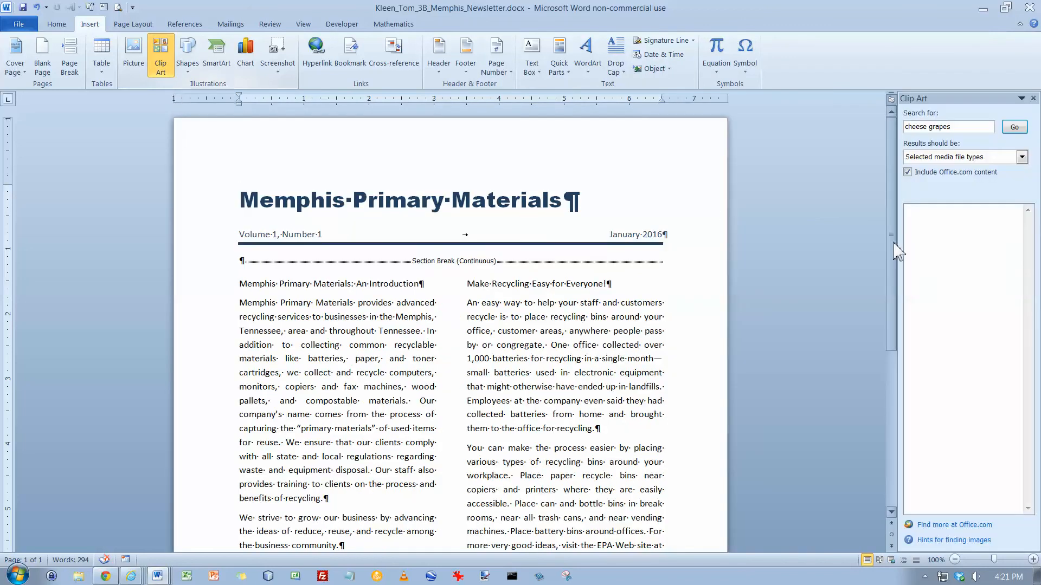
{"action": "left_click_drag", "start_coordinate": [964, 126], "coordinate": [903, 128]}
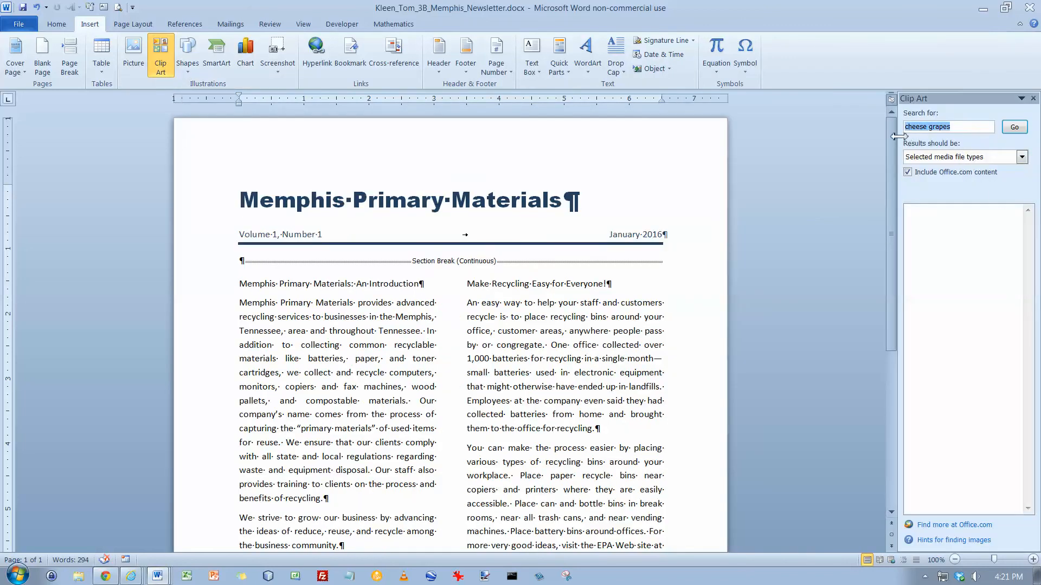
{"action": "type", "text": "environmental awareness"}
{"action": "left_click", "coordinate": [1013, 127]}
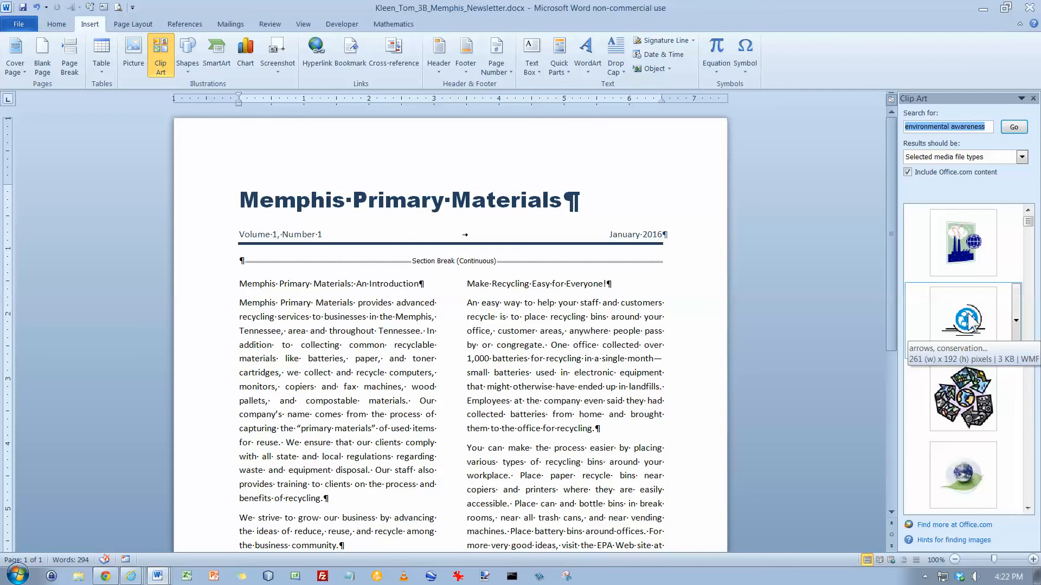
{"action": "left_click", "coordinate": [970, 320]}
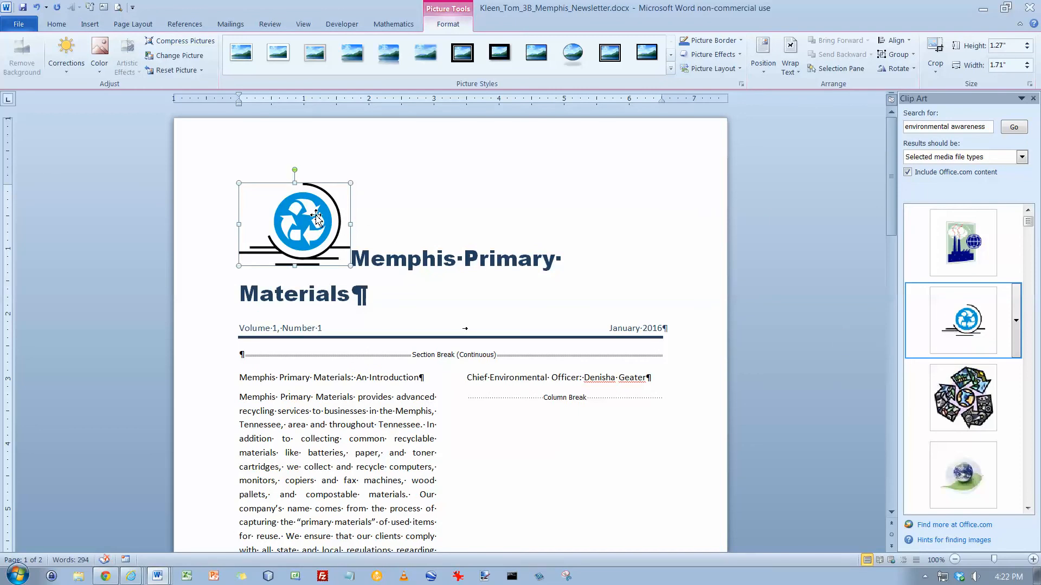
{"action": "left_click", "coordinate": [1033, 98]}
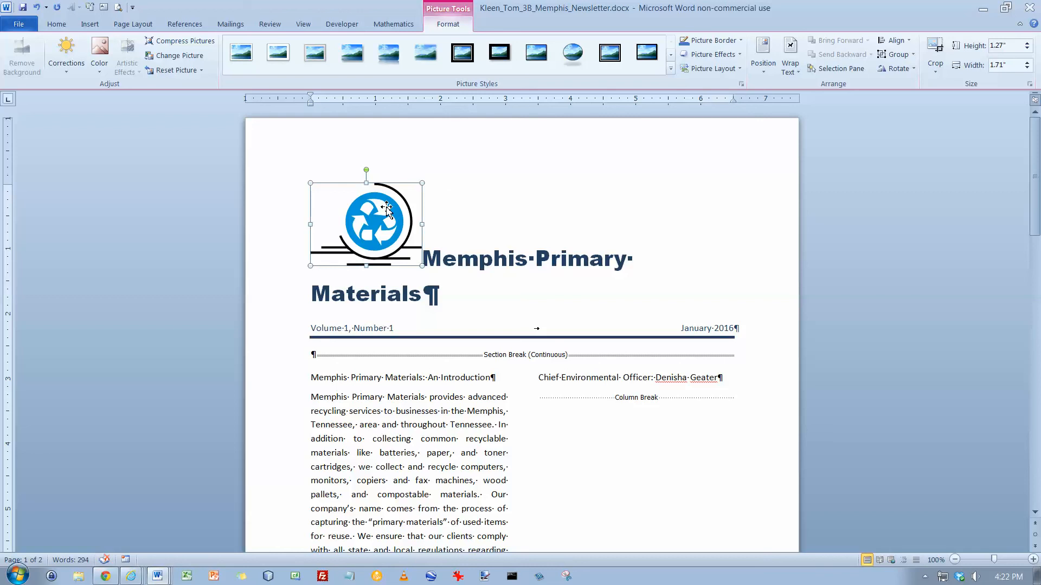
- Set the recycling clip art's height to 1" and its text wrapping to Square
{"action": "left_click", "coordinate": [1027, 48]}
{"action": "left_click", "coordinate": [1026, 49]}
{"action": "left_click", "coordinate": [1026, 48]}
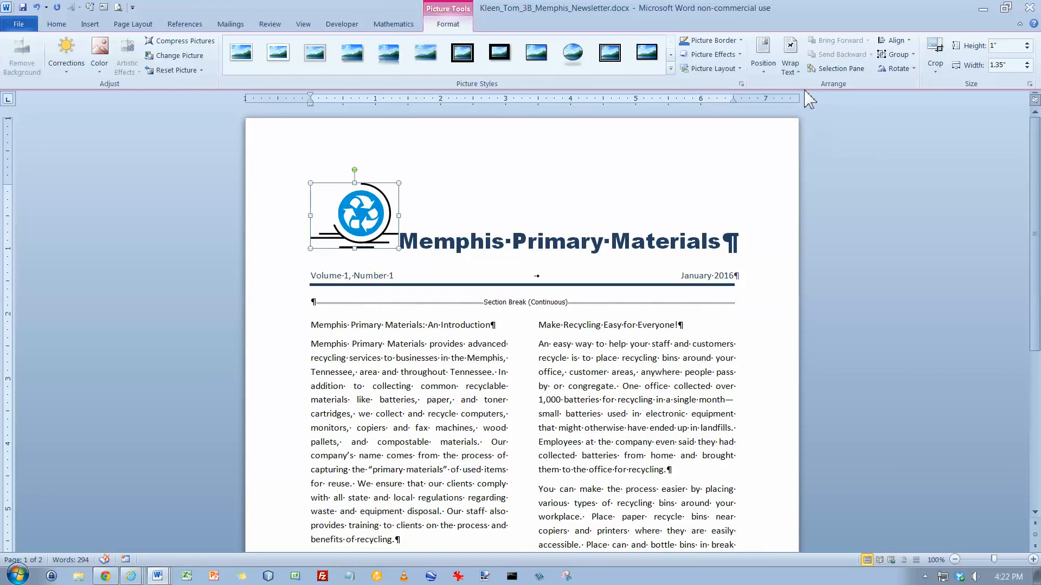
{"action": "left_click", "coordinate": [797, 76]}
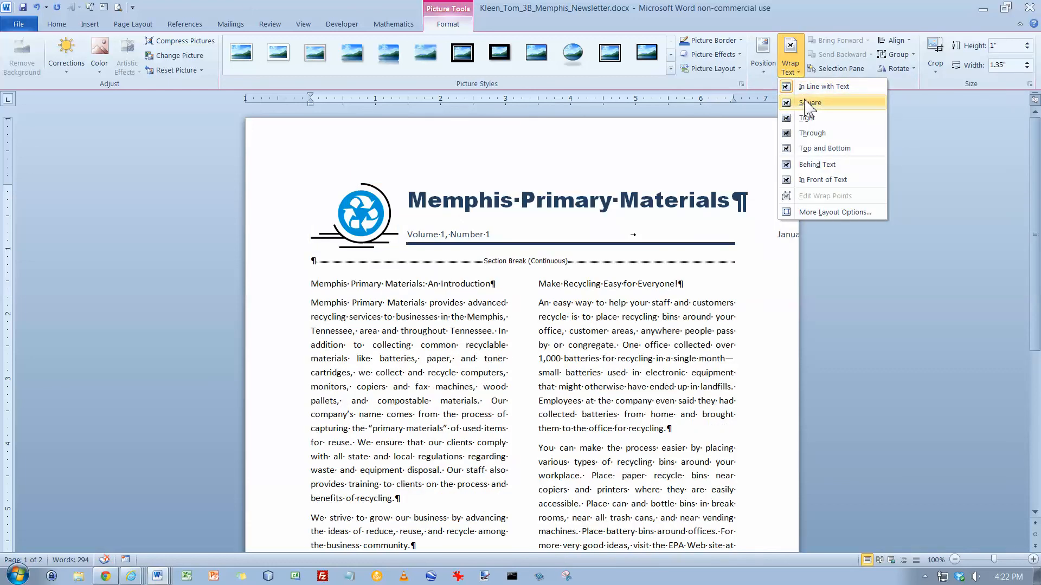
{"action": "left_click", "coordinate": [809, 103]}
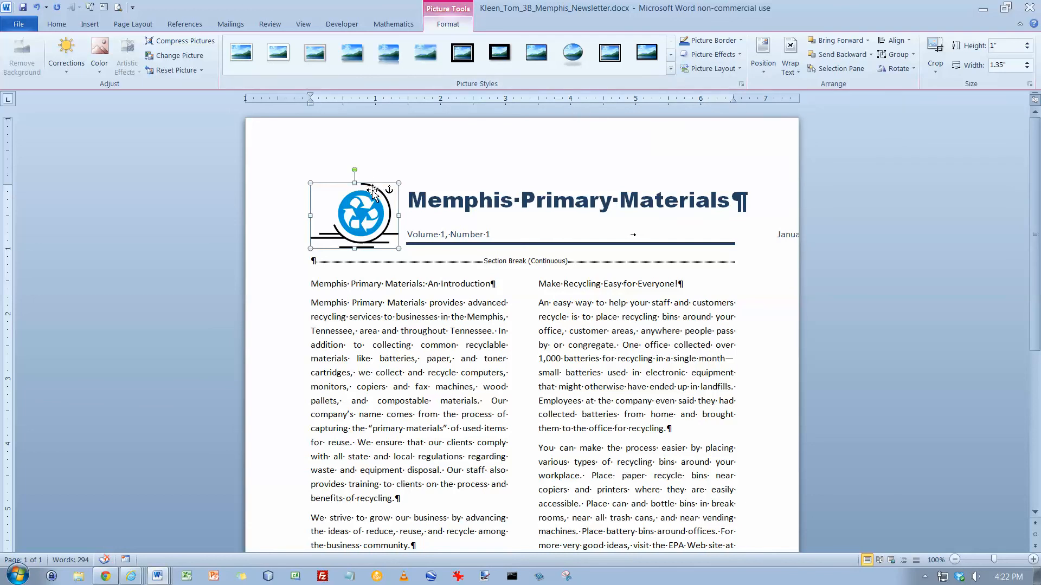
- Move the recycling clip art to the right end of the title and nudge it up until it clears the date line
{"action": "left_click_drag", "start_coordinate": [373, 193], "coordinate": [713, 201]}
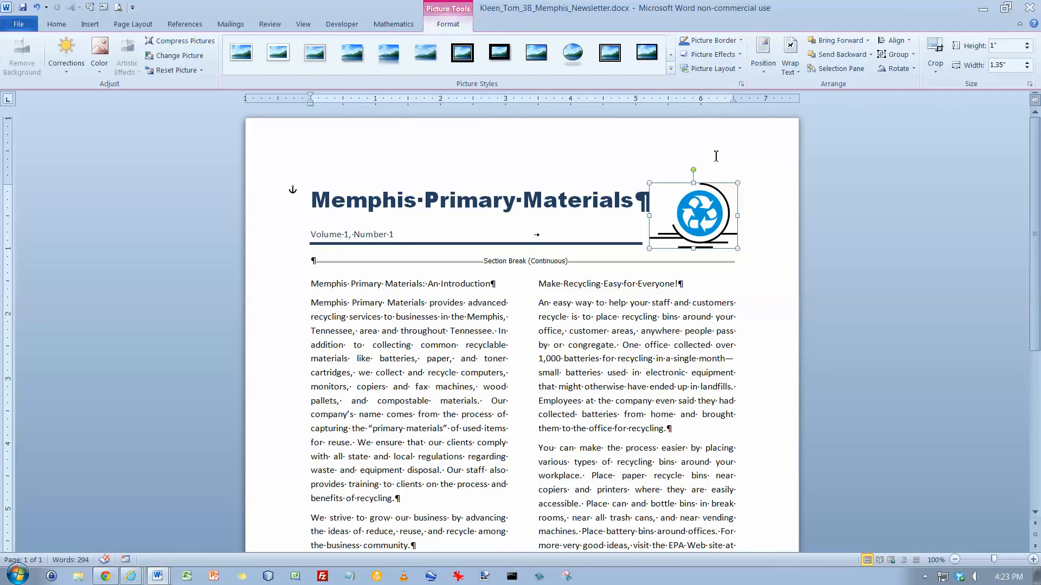
{"action": "key", "text": "ctrl+Up"}
{"action": "key", "text": "ctrl+Up"}
{"action": "key", "text": "ctrl+Up"}
{"action": "key", "text": "ctrl+Up"}
{"action": "key", "text": "ctrl+Up"}
{"action": "key", "text": "ctrl+Up"}
{"action": "key", "text": "ctrl+Up"}
{"action": "key", "text": "ctrl+Up"}
{"action": "key", "text": "ctrl+Up"}
{"action": "key", "text": "ctrl+Up"}
{"action": "key", "text": "ctrl+Up"}
{"action": "key", "text": "ctrl+Up"}
{"action": "key", "text": "ctrl+Up"}
{"action": "key", "text": "ctrl+Up"}
{"action": "key", "text": "ctrl+Up"}
{"action": "key", "text": "ctrl+Up"}
{"action": "key", "text": "ctrl+Up"}
{"action": "key", "text": "ctrl+Up"}
{"action": "key", "text": "ctrl+Up"}
{"action": "key", "text": "ctrl+Up"}
{"action": "key", "text": "ctrl+Up"}
{"action": "key", "text": "ctrl+Up"}
{"action": "key", "text": "ctrl+Up"}
{"action": "key", "text": "ctrl+Up"}
{"action": "key", "text": "ctrl+Up"}
{"action": "key", "text": "ctrl+Up"}
{"action": "key", "text": "ctrl+Up"}
{"action": "key", "text": "ctrl+Up"}
{"action": "key", "text": "ctrl+Up"}
{"action": "key", "text": "ctrl+Up"}
{"action": "key", "text": "ctrl+Up"}
{"action": "key", "text": "ctrl+Up"}
{"action": "key", "text": "ctrl+Up"}
{"action": "key", "text": "ctrl+Up"}
{"action": "key", "text": "ctrl+Up"}
{"action": "key", "text": "ctrl+Up"}
{"action": "key", "text": "ctrl+Up"}
{"action": "key", "text": "ctrl+Up"}
{"action": "key", "text": "ctrl+Up"}
{"action": "key", "text": "ctrl+Up"}
{"action": "key", "text": "ctrl+Up"}
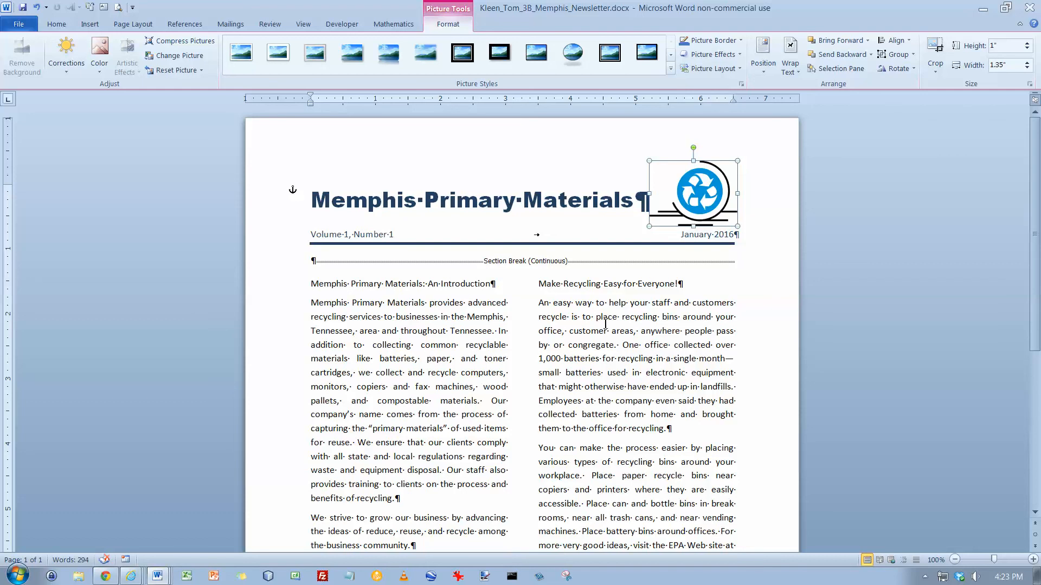
- Insert a screenshot of the browser window showing the EPA "Reduce, Reuse, Recycle" page before the paragraph beginning "You can make the process easier"
{"action": "left_click", "coordinate": [539, 448]}
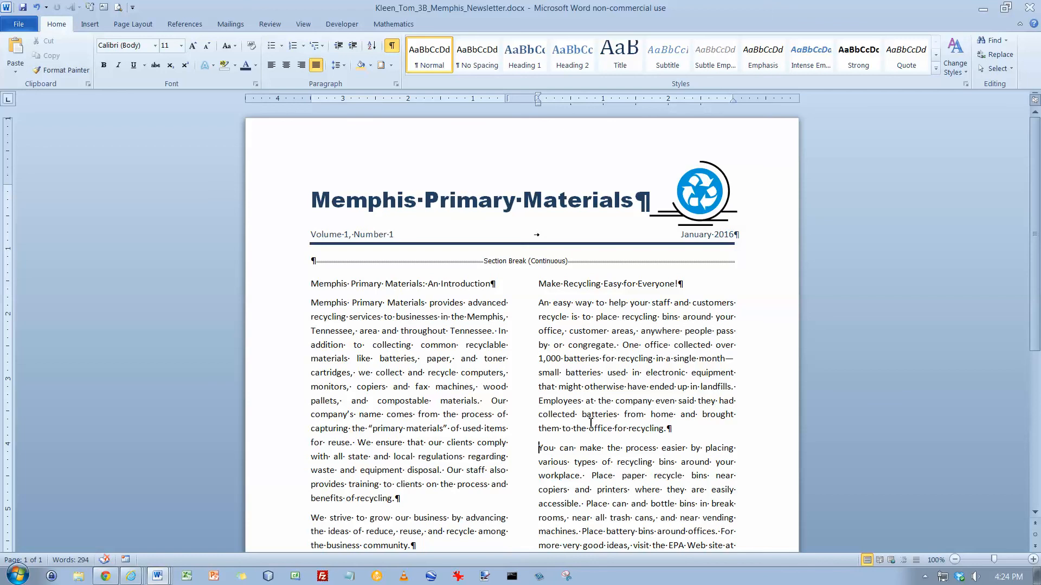
{"action": "left_click", "coordinate": [533, 441]}
{"action": "key", "text": "alt+Tab"}
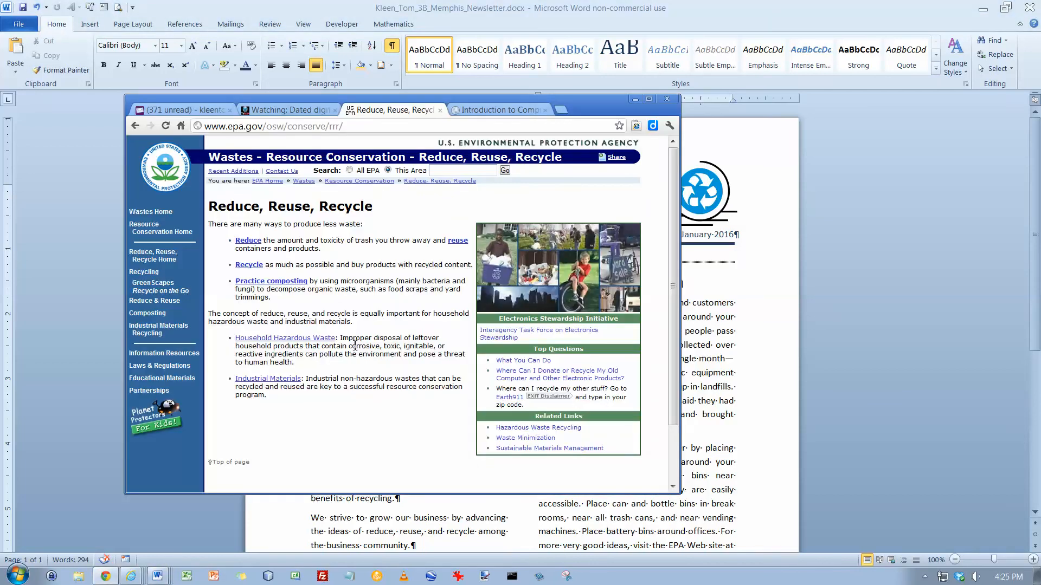
{"action": "left_click", "coordinate": [355, 125]}
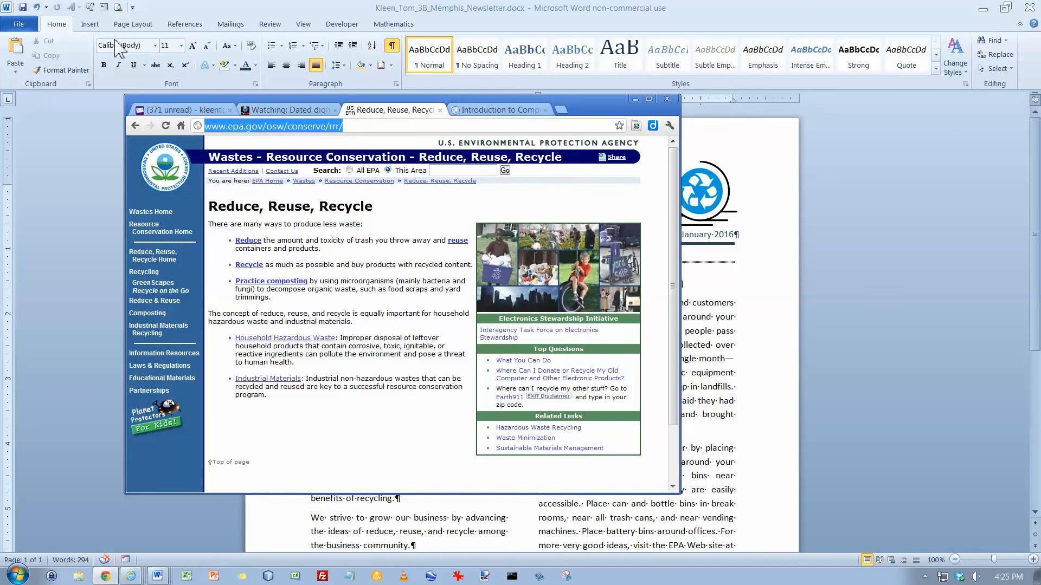
{"action": "left_click", "coordinate": [87, 26]}
{"action": "left_click", "coordinate": [89, 25]}
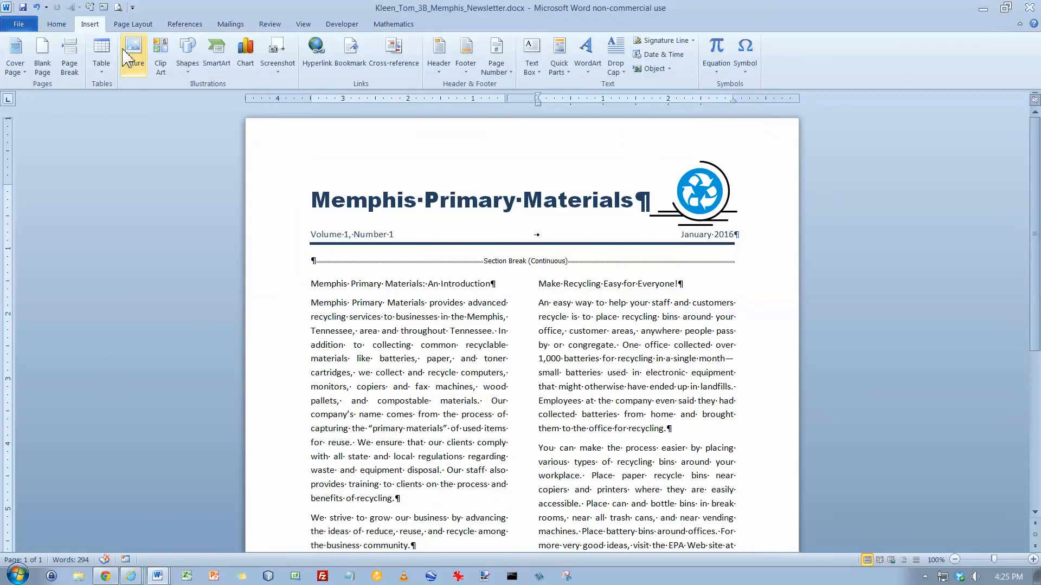
{"action": "left_click", "coordinate": [279, 73]}
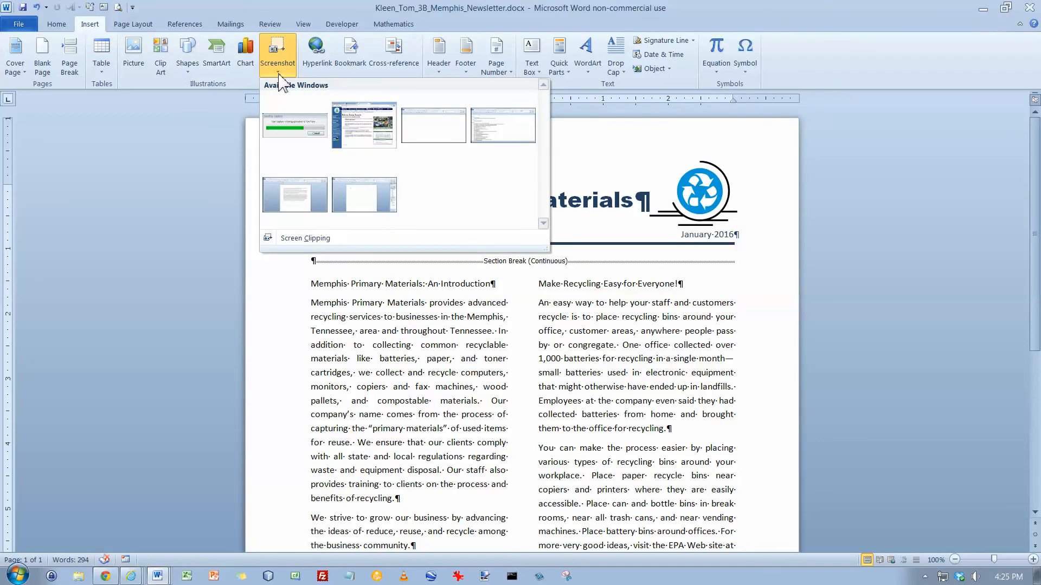
{"action": "left_click", "coordinate": [361, 130]}
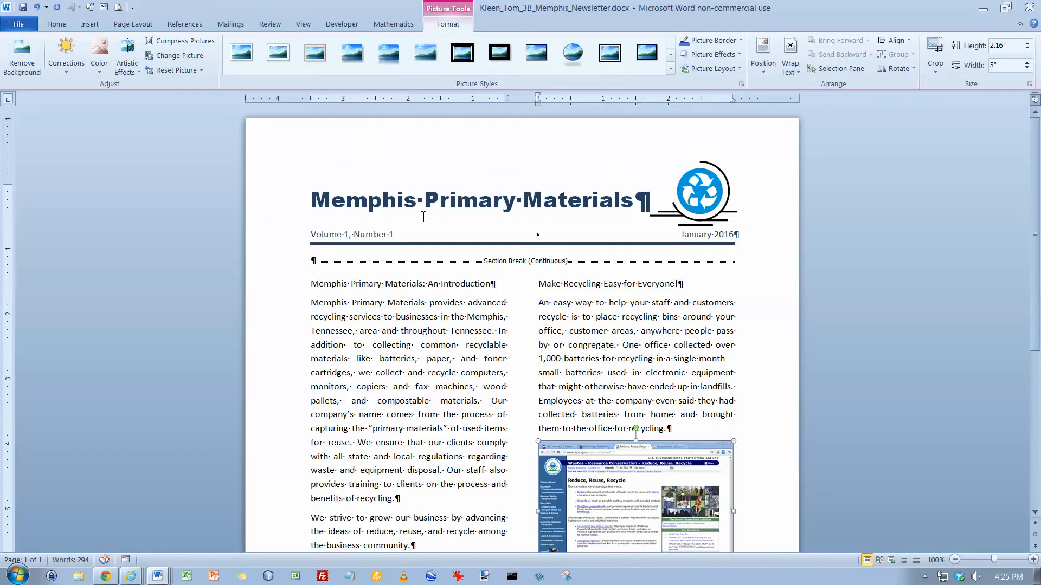
{"action": "scroll", "coordinate": [569, 374], "scroll_direction": "down", "scroll_amount": 3}
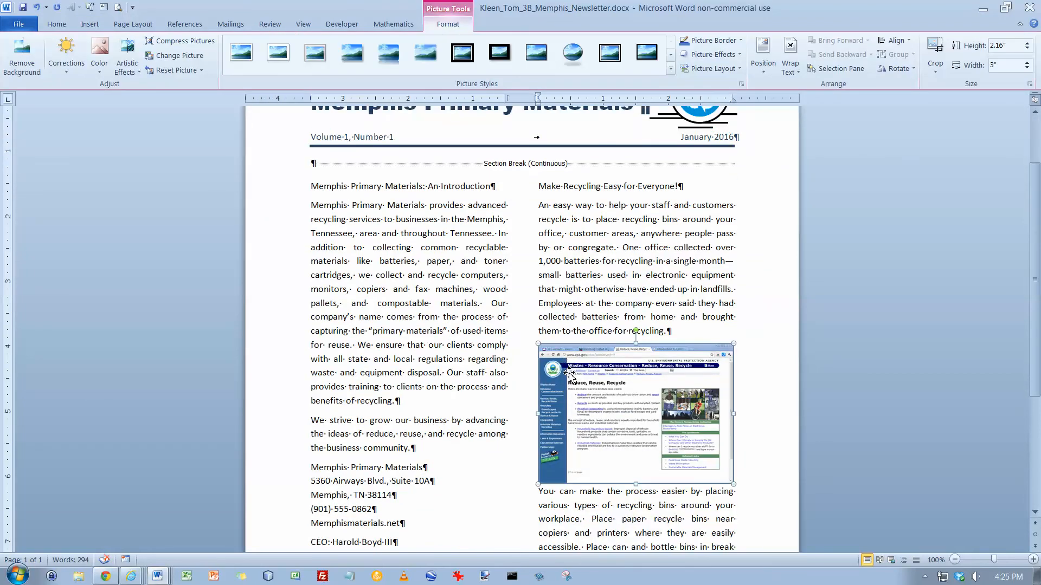